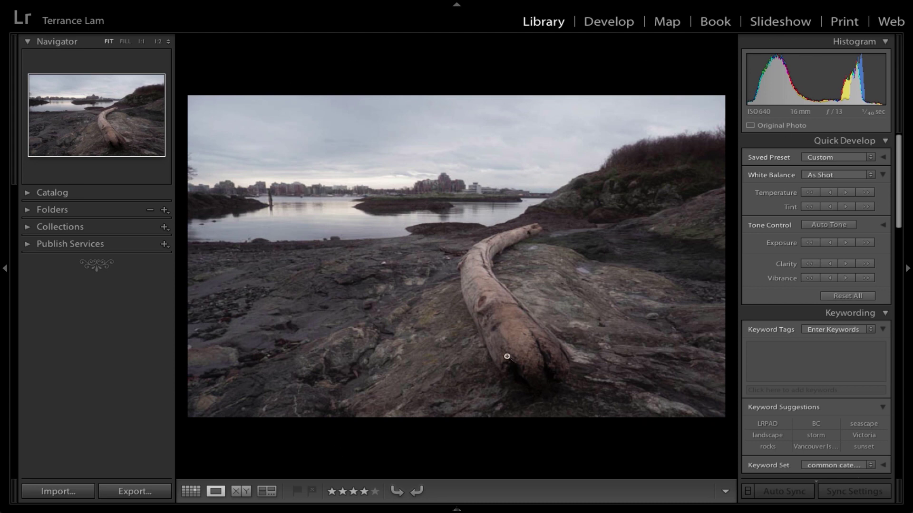
# Create a virtual copy of the driftwood photo from the filmstrip, then hide the filmstrip.
pyautogui.press('g')
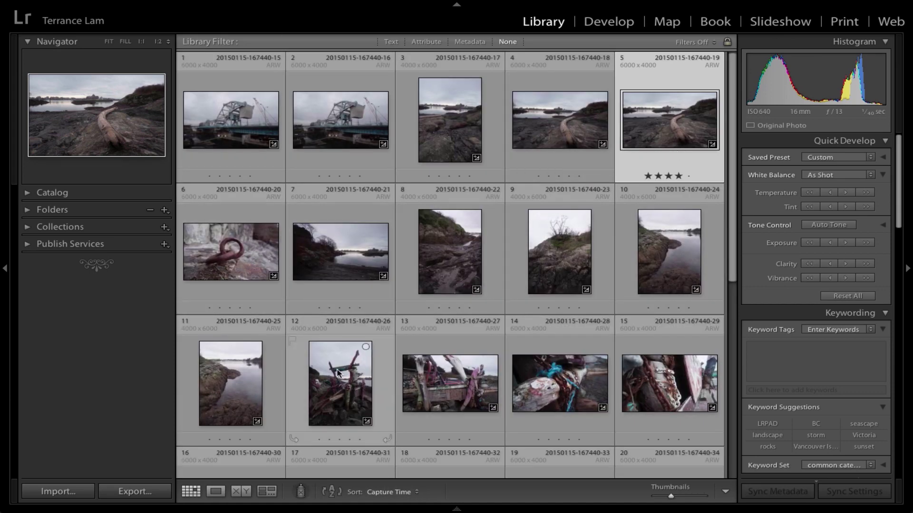
pyautogui.press('e')
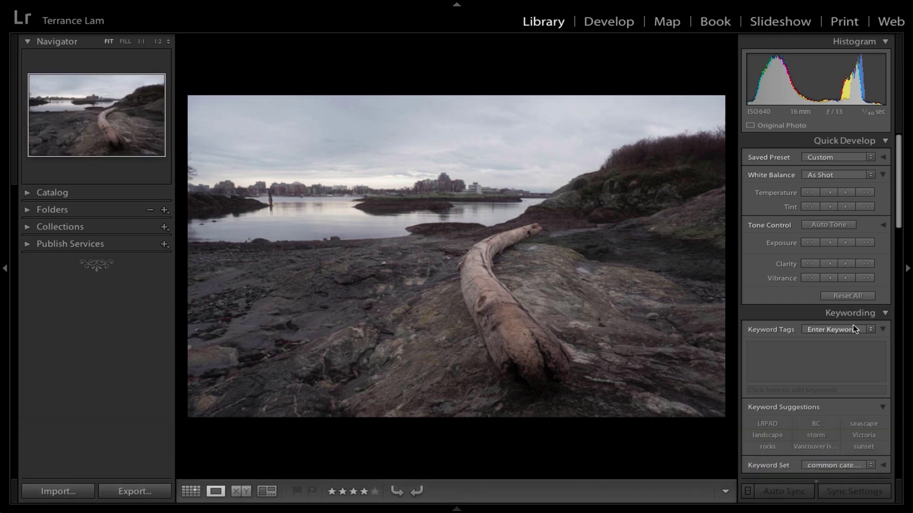
pyautogui.moveTo(327, 512)
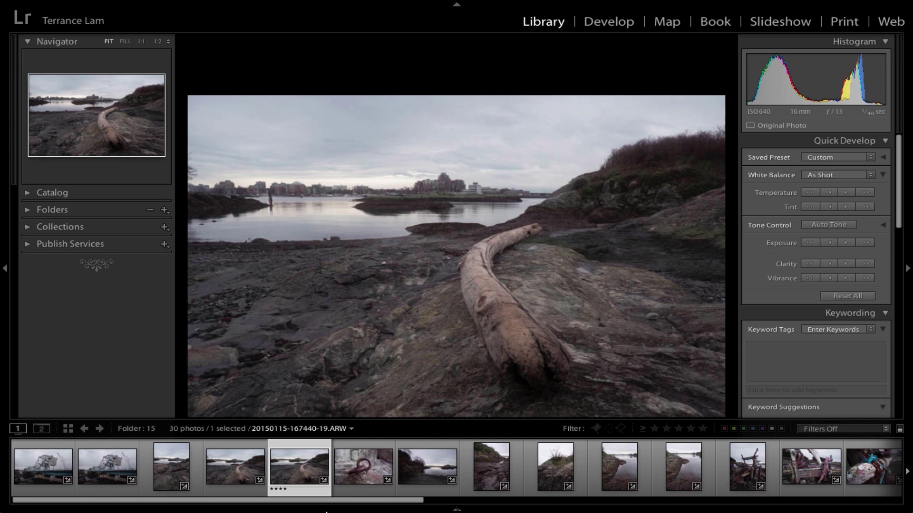
pyautogui.rightClick(299, 473)
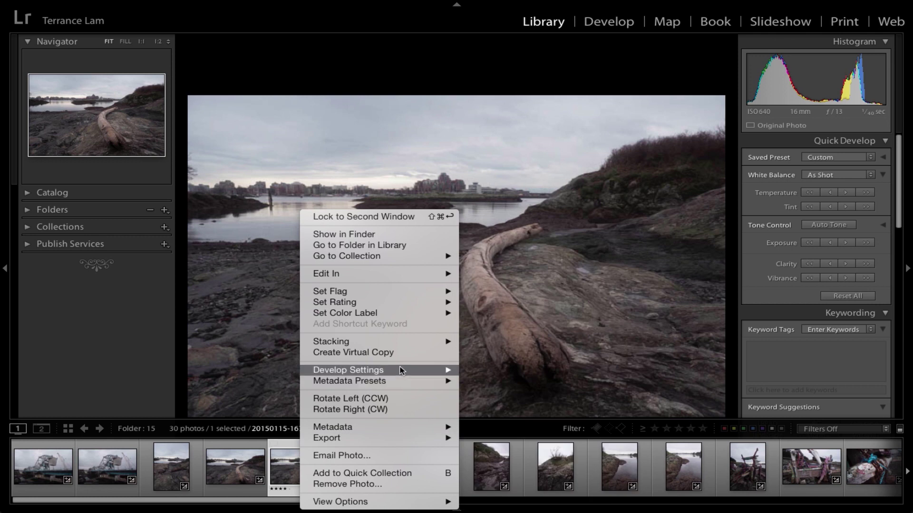
pyautogui.click(395, 353)
pyautogui.press('F6')
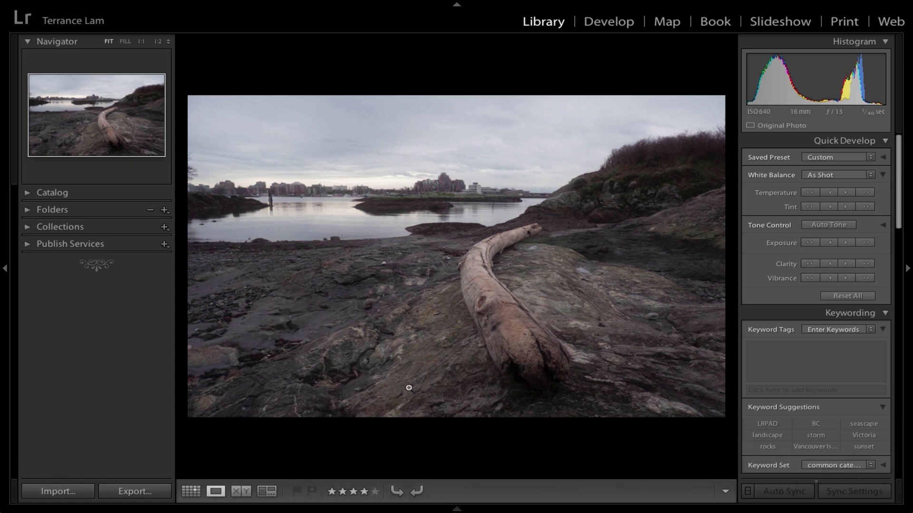
pyautogui.moveTo(399, 511)
# Open the driftwood photo in Develop, try Exposure and Shadows, and reset both to 0.
pyautogui.click(599, 25)
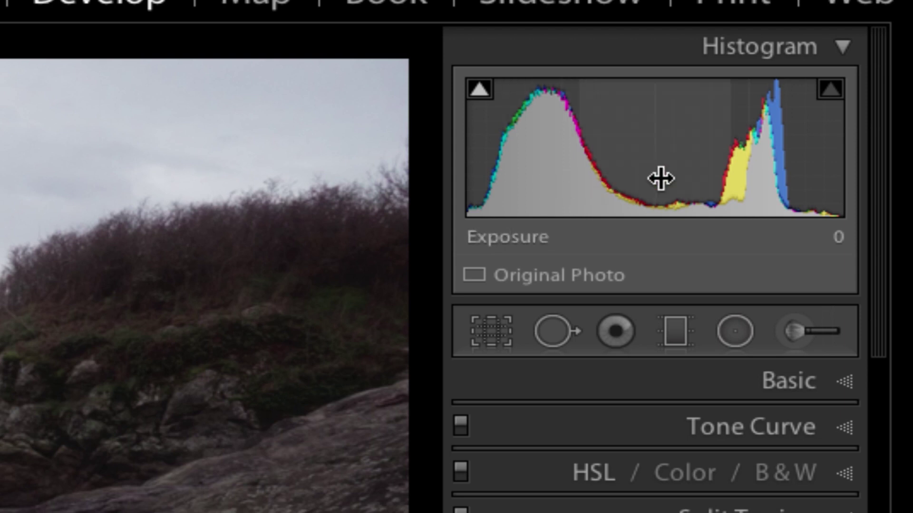
pyautogui.moveTo(661, 179)
pyautogui.mouseDown()
pyautogui.moveTo(595, 180)
pyautogui.moveTo(677, 180)
pyautogui.moveTo(660, 179)
pyautogui.mouseUp()
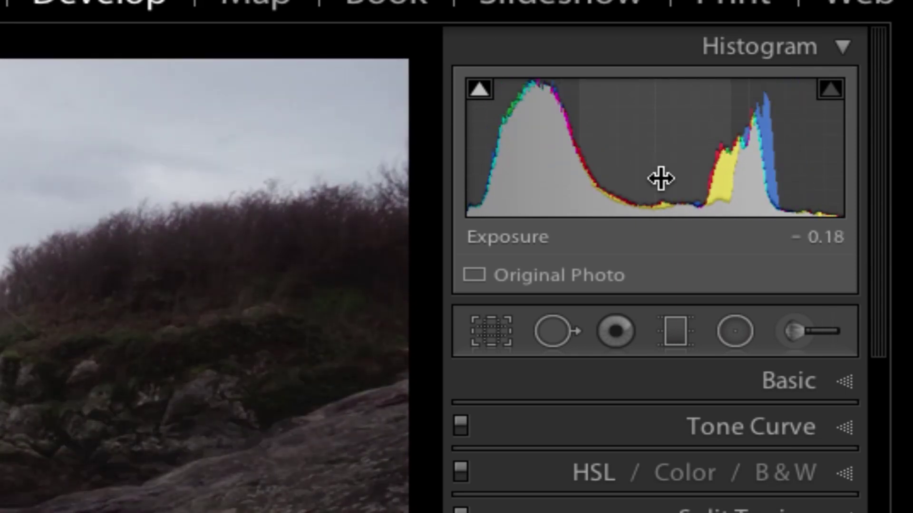
pyautogui.doubleClick(635, 170)
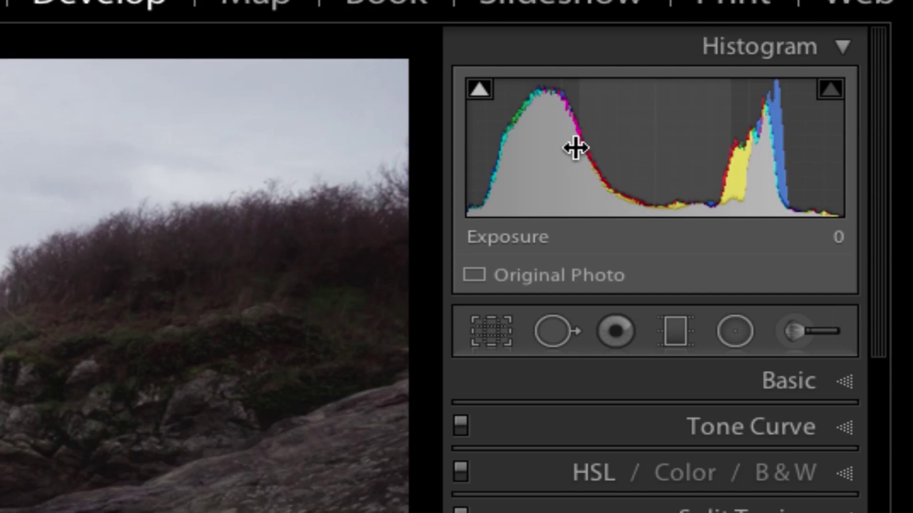
pyautogui.moveTo(559, 149)
pyautogui.mouseDown()
pyautogui.moveTo(603, 149)
pyautogui.moveTo(558, 150)
pyautogui.mouseUp()
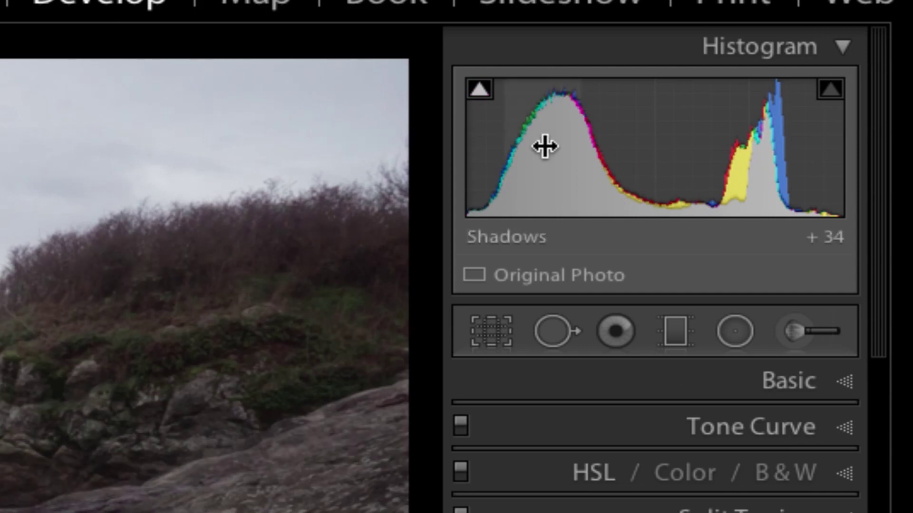
pyautogui.doubleClick(545, 146)
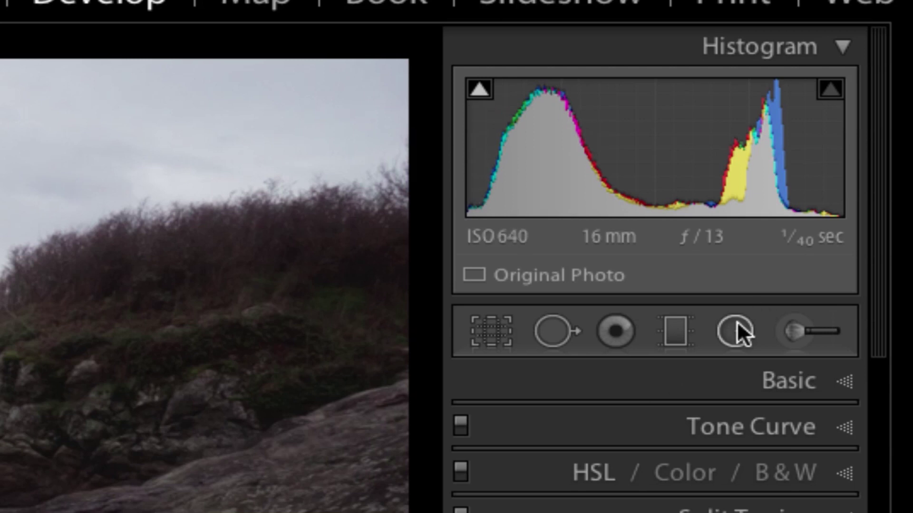
# Expand the Basic panel, look through its adjustments, and collapse it again.
pyautogui.click(723, 378)
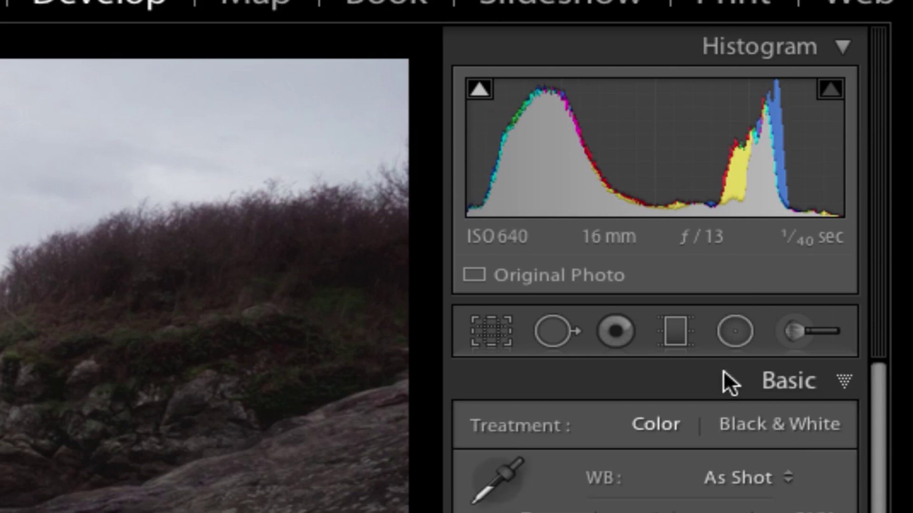
pyautogui.scroll(-2, 717, 384)
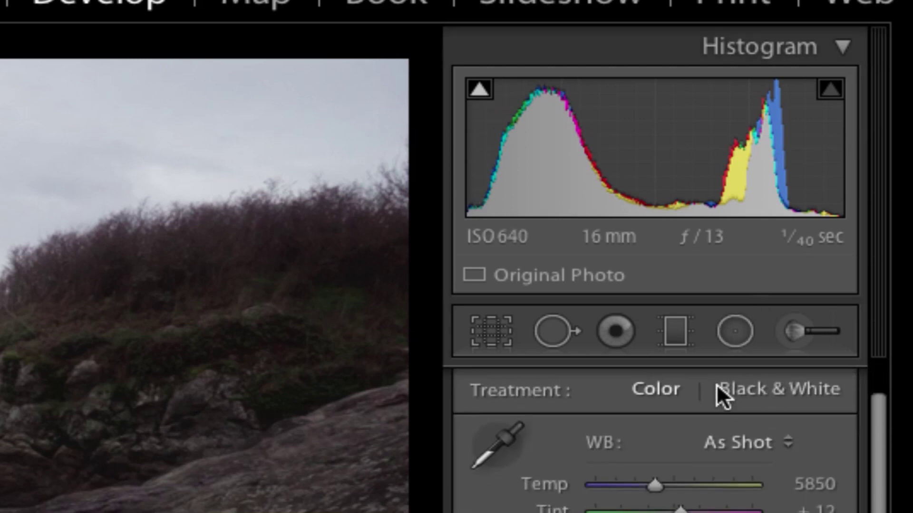
pyautogui.scroll(2, 717, 383)
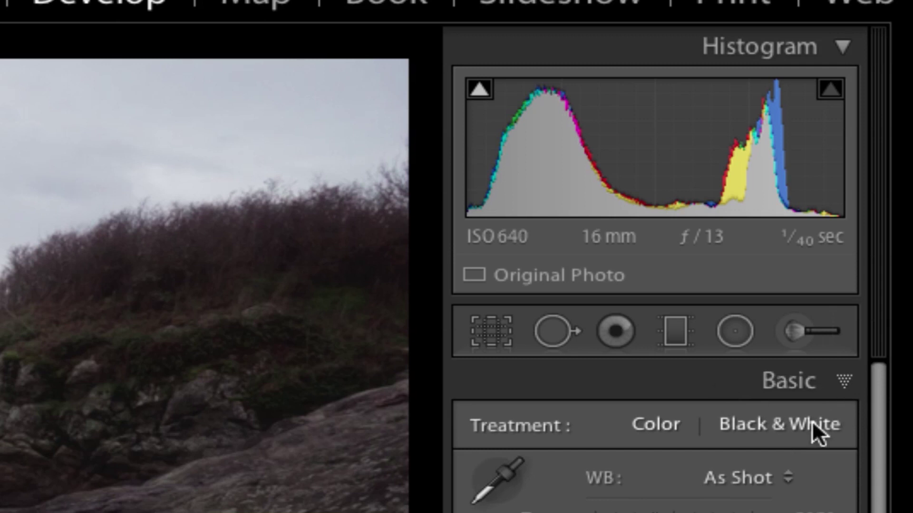
pyautogui.click(736, 387)
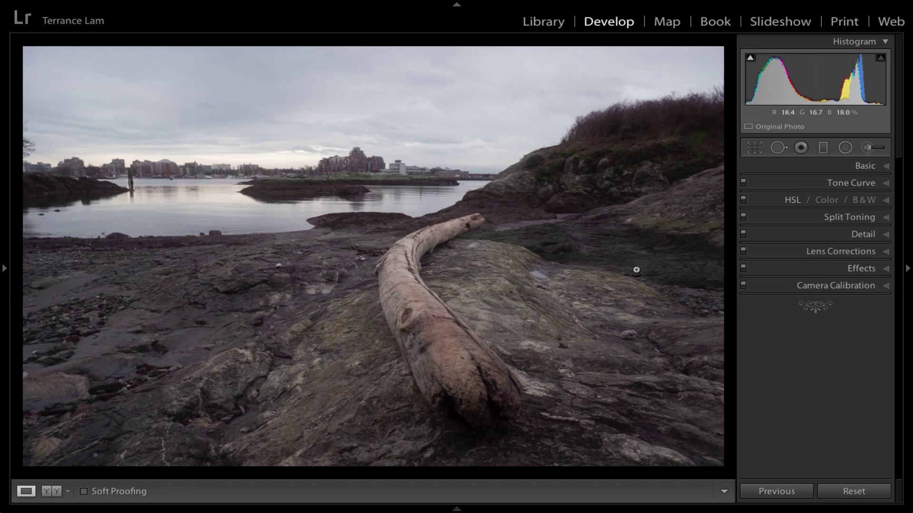
# Expand the Basic panel and lower Exposure to -0.85.
pyautogui.click(878, 167)
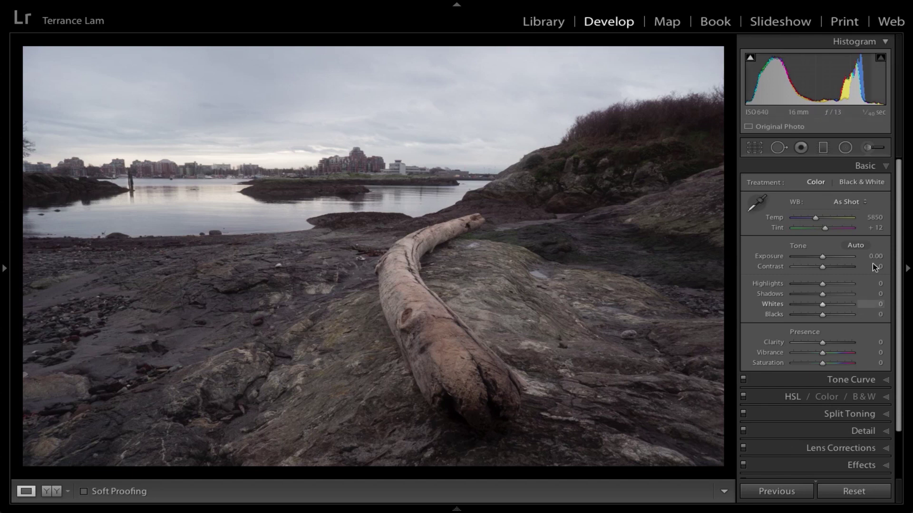
pyautogui.moveTo(822, 262)
pyautogui.mouseDown()
pyautogui.moveTo(808, 262)
pyautogui.moveTo(819, 272)
pyautogui.mouseUp()
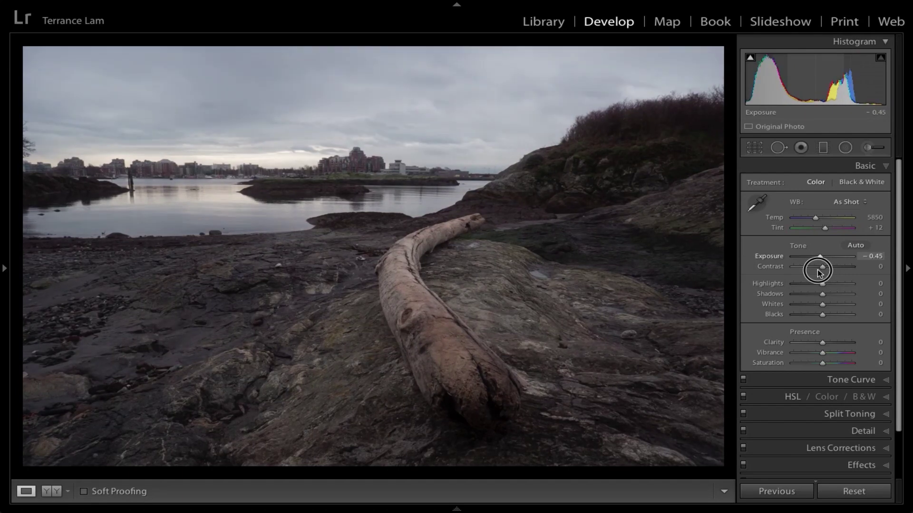
pyautogui.moveTo(818, 273); pyautogui.dragTo(816, 271)
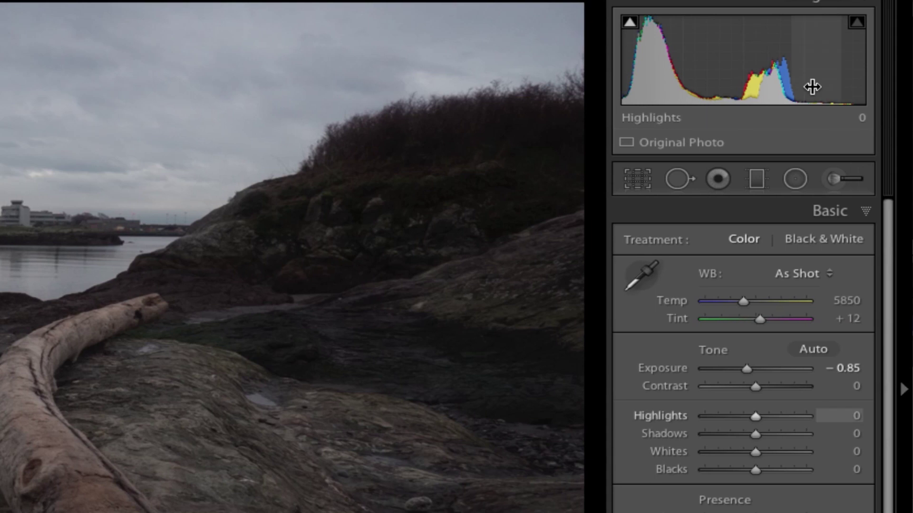
# Try a brighter Exposure, reset it to 0.00, then settle it at -0.95.
pyautogui.moveTo(749, 370); pyautogui.dragTo(760, 372)
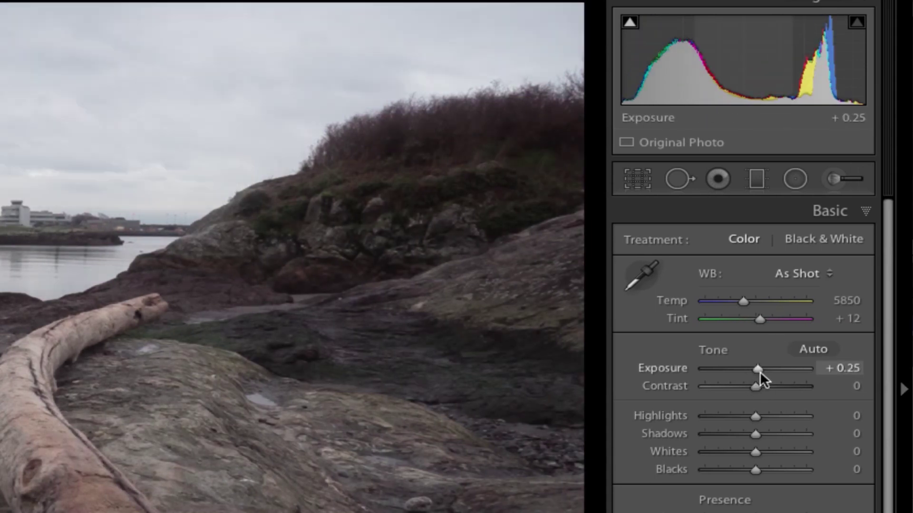
pyautogui.doubleClick(663, 367)
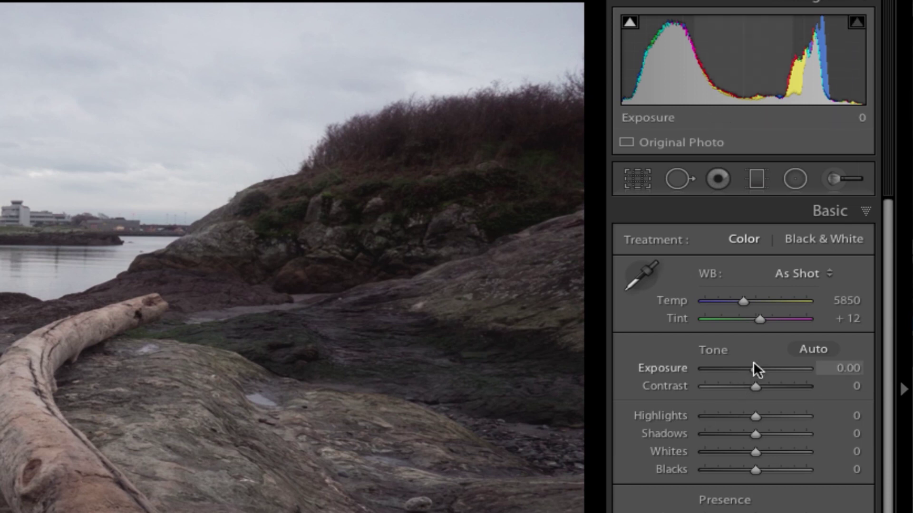
pyautogui.moveTo(753, 366); pyautogui.dragTo(743, 369)
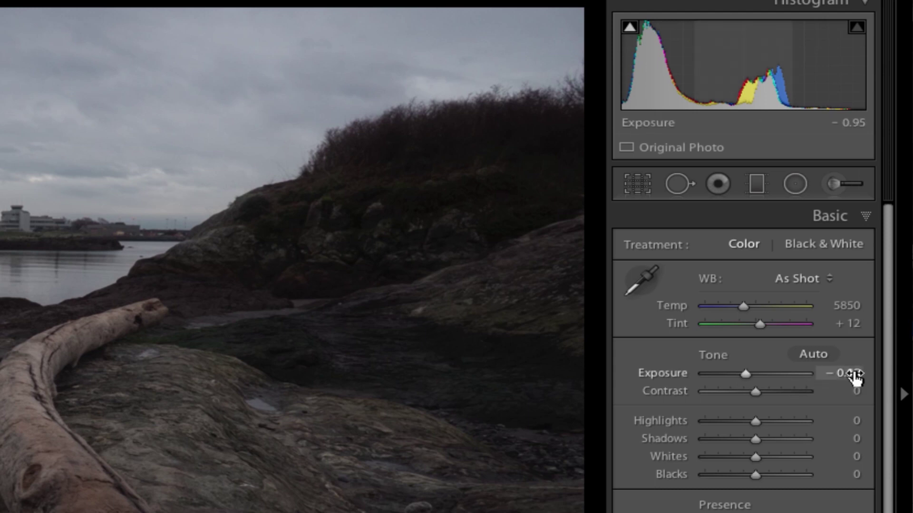
pyautogui.scroll(-1, 760, 404)
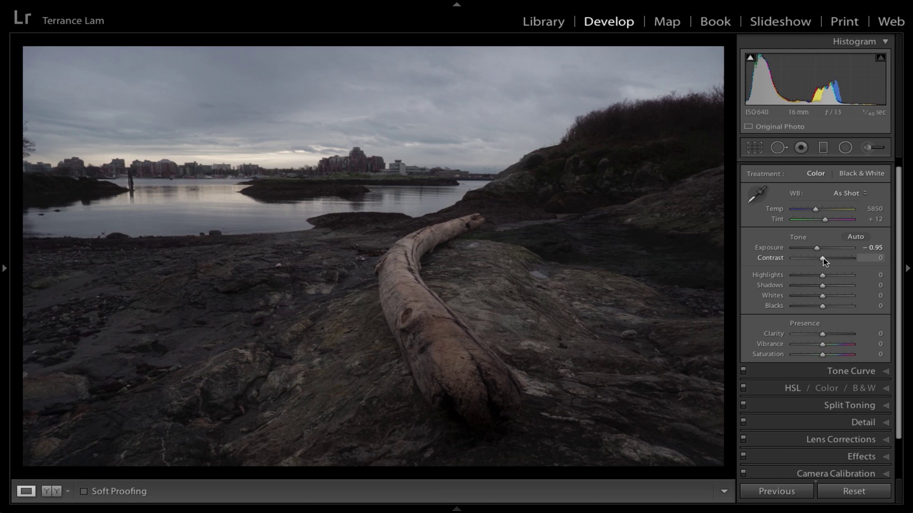
# Reduce Contrast to -57 and raise Exposure to -0.60.
pyautogui.moveTo(823, 258)
pyautogui.mouseDown()
pyautogui.moveTo(812, 260)
pyautogui.moveTo(835, 262)
pyautogui.mouseUp()
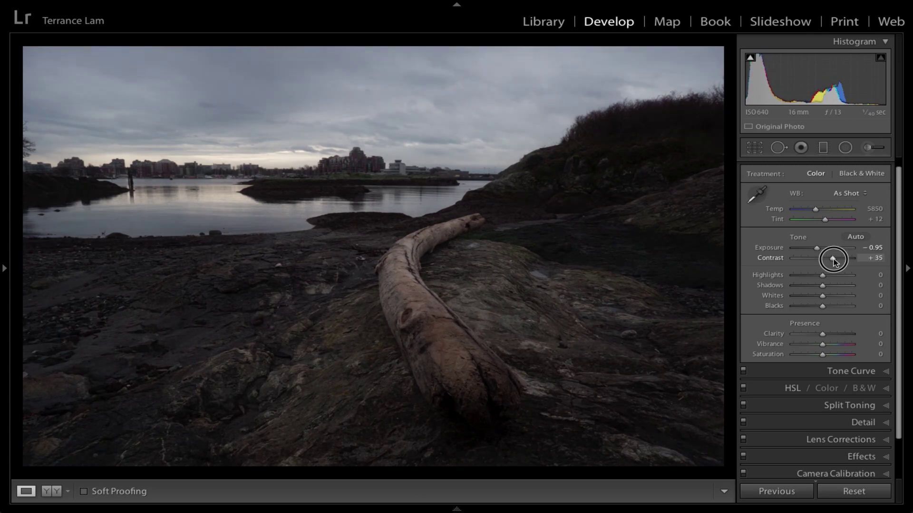
pyautogui.moveTo(813, 260); pyautogui.dragTo(807, 261)
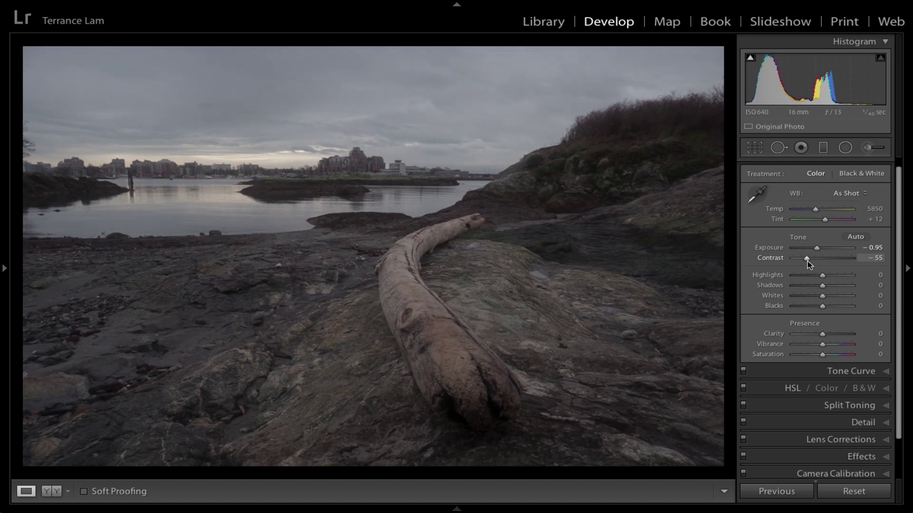
pyautogui.scroll(1, 856, 240)
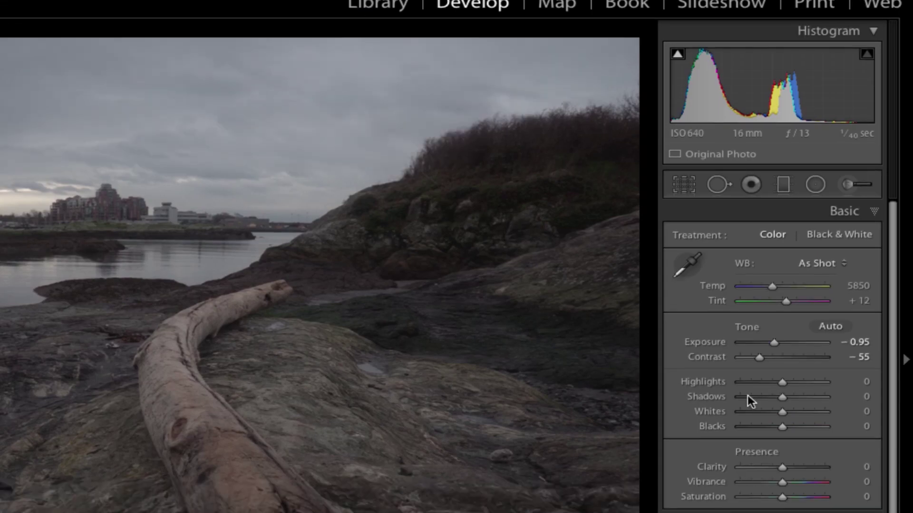
pyautogui.moveTo(760, 356); pyautogui.dragTo(785, 365)
pyautogui.doubleClick(711, 353)
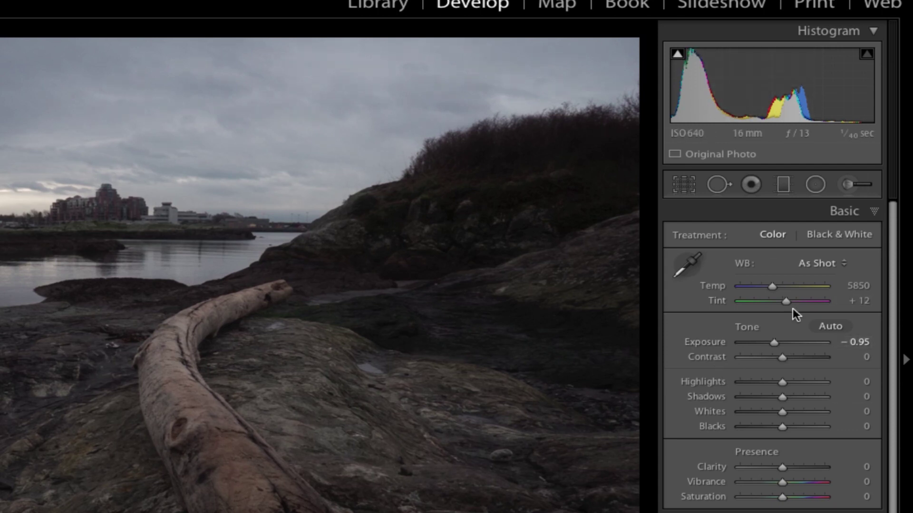
pyautogui.moveTo(780, 358); pyautogui.dragTo(758, 360)
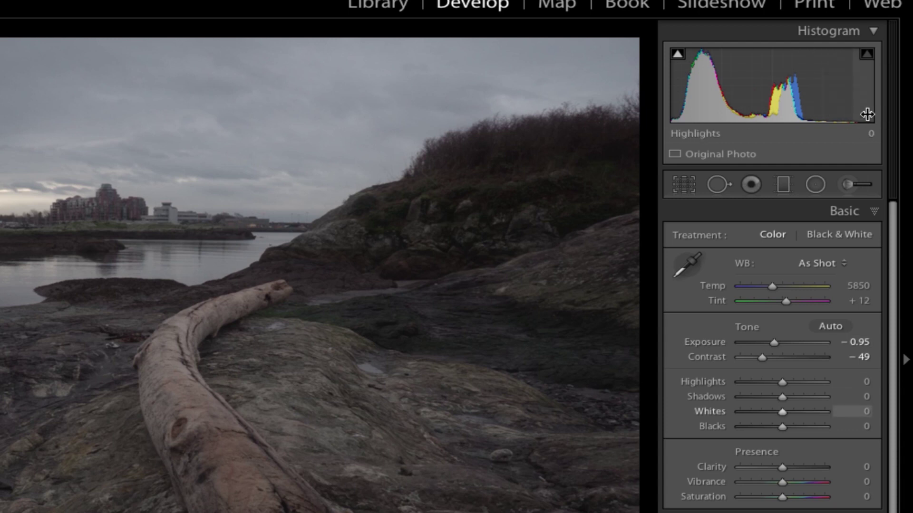
pyautogui.moveTo(762, 361); pyautogui.dragTo(754, 359)
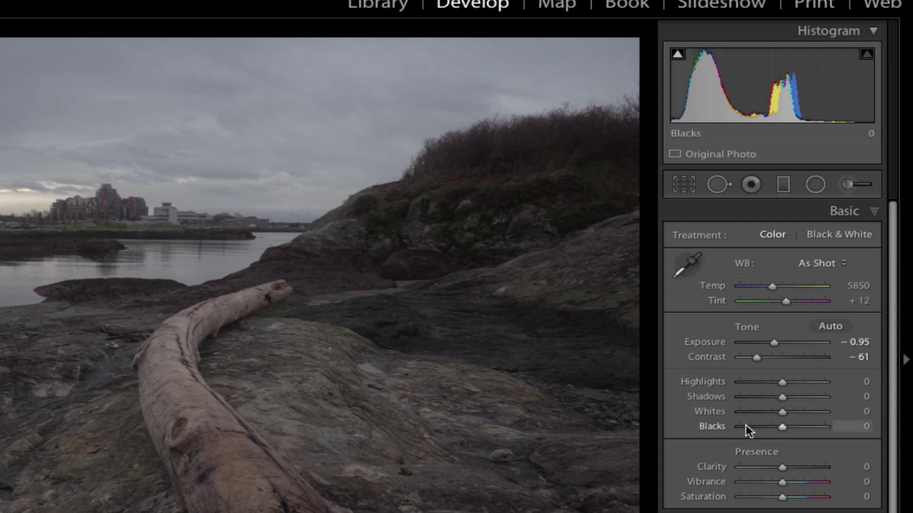
pyautogui.moveTo(775, 343); pyautogui.dragTo(778, 344)
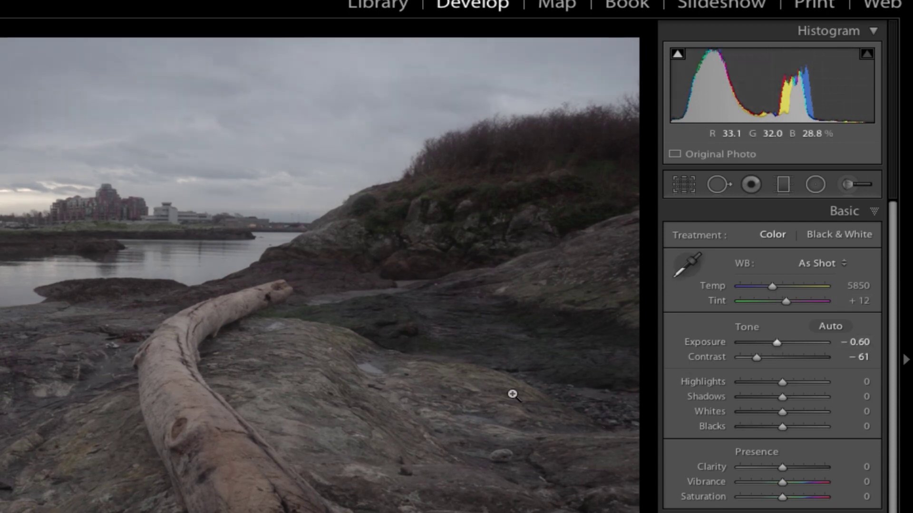
pyautogui.moveTo(756, 358); pyautogui.dragTo(759, 360)
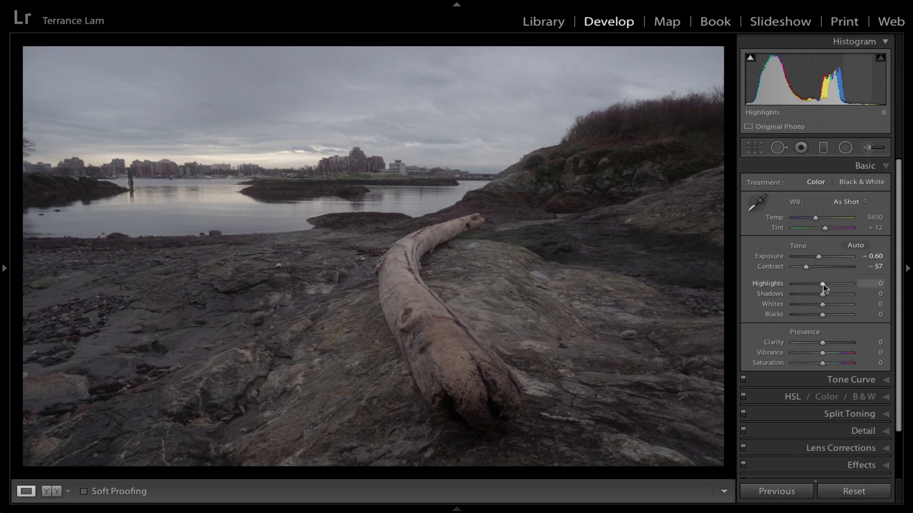
# Pull Highlights down to -17 and set Shadows to +13 after trying a stronger lift.
pyautogui.moveTo(823, 284); pyautogui.dragTo(841, 291)
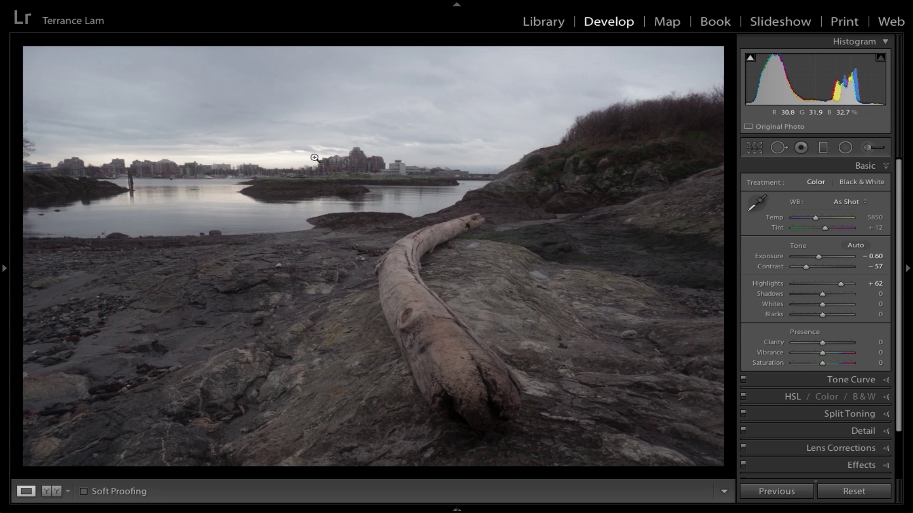
pyautogui.moveTo(839, 284); pyautogui.dragTo(807, 300)
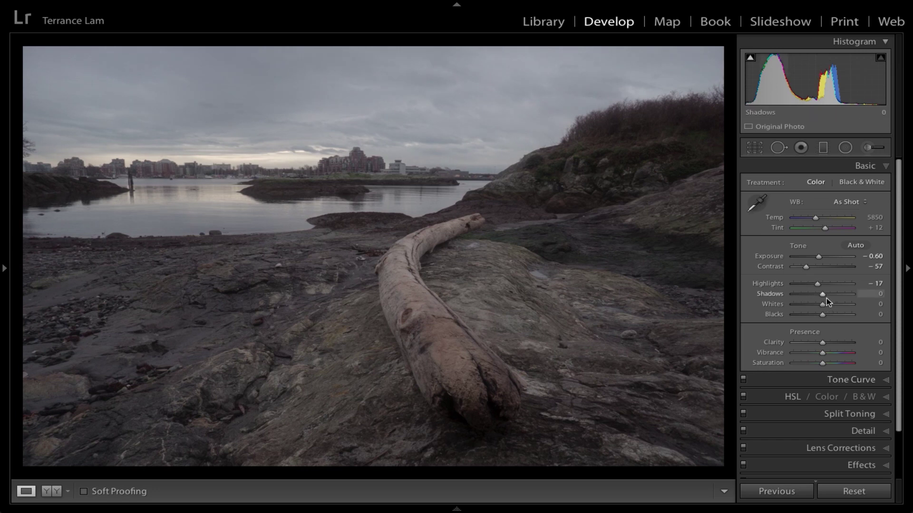
pyautogui.moveTo(825, 296); pyautogui.dragTo(845, 295)
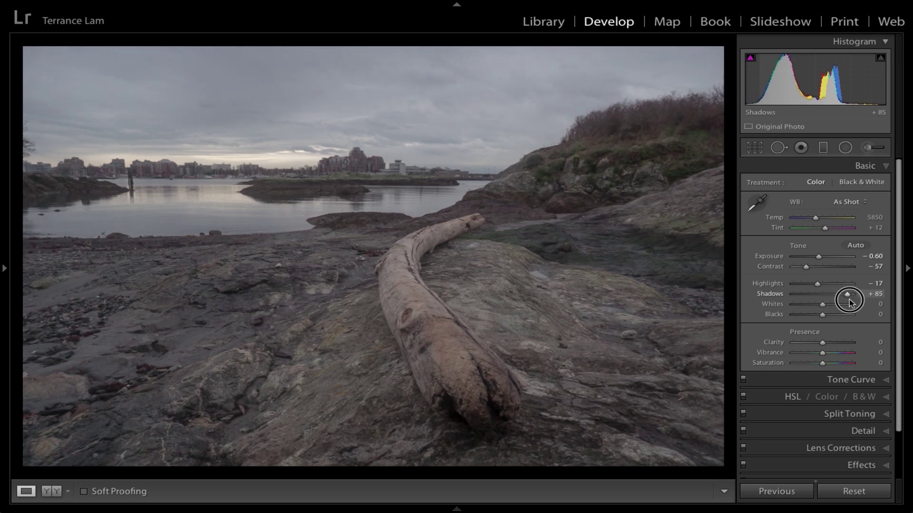
pyautogui.moveTo(849, 298); pyautogui.dragTo(849, 298)
pyautogui.click(845, 295)
pyautogui.moveTo(838, 298); pyautogui.dragTo(823, 304)
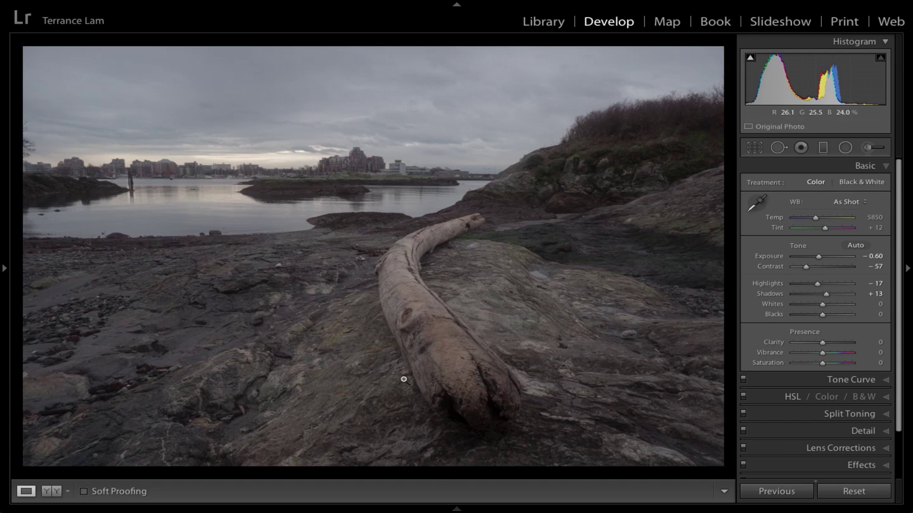
pyautogui.hotkey('ctrl', 'shift', 'r')
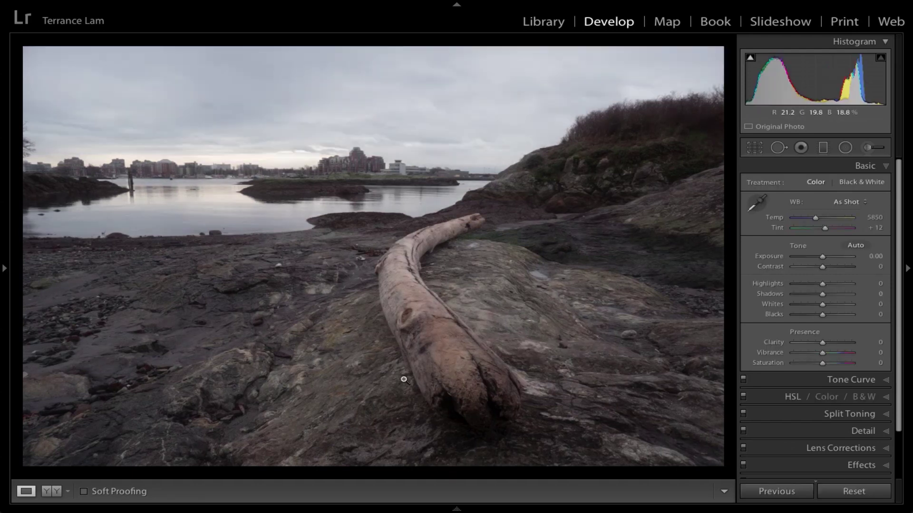
pyautogui.hotkey('ctrl', 'z')
pyautogui.hotkey('ctrl', 'shift', 'r')
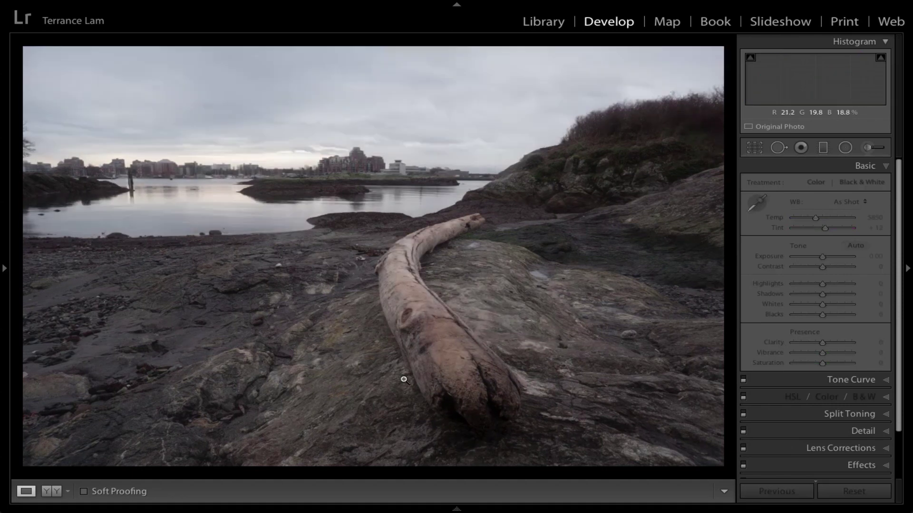
pyautogui.hotkey('ctrl', 'z')
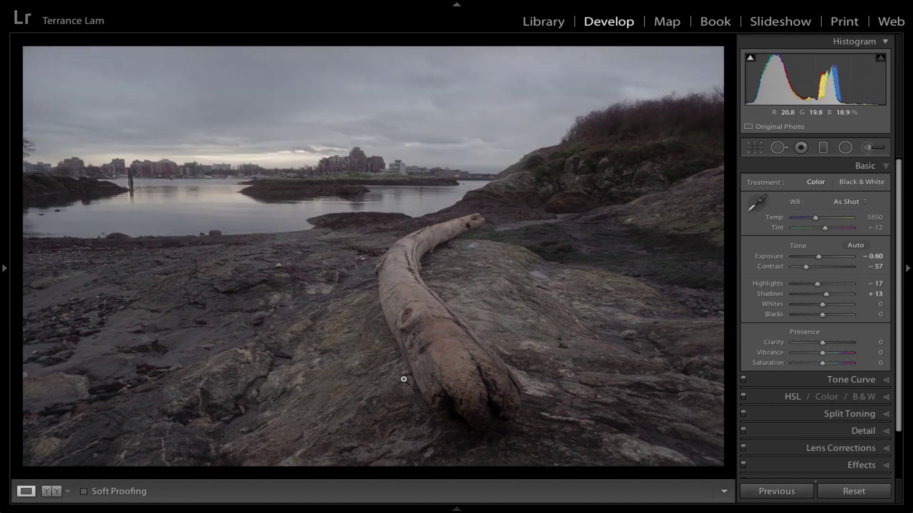
pyautogui.hotkey('ctrl', 'shift', 'r')
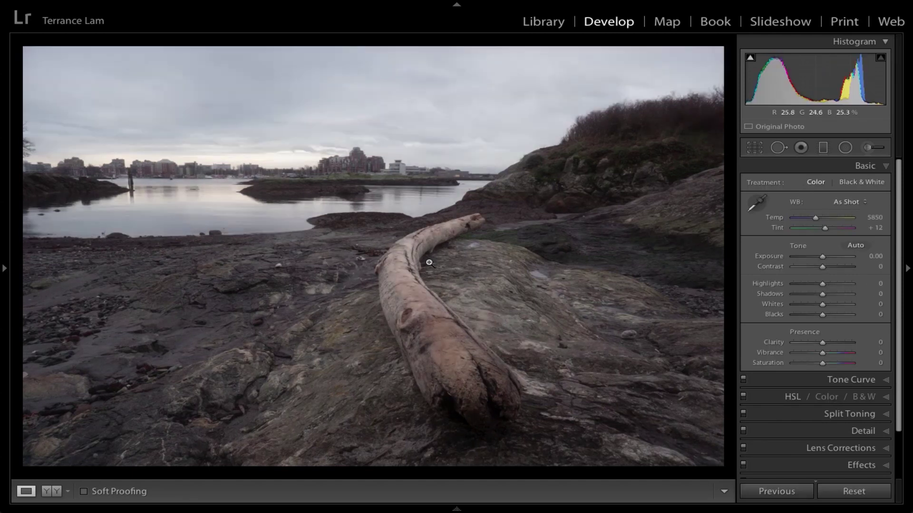
pyautogui.press('\\')
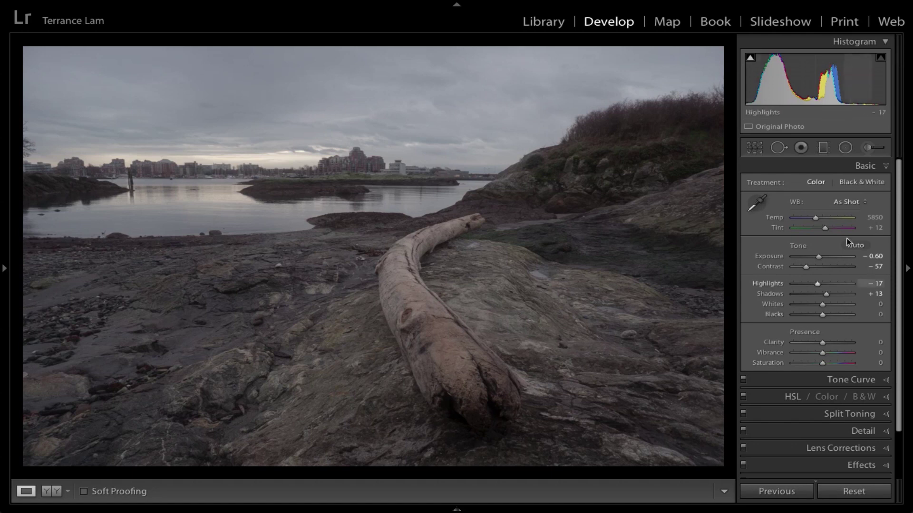
# Set Whites to +32, Blacks to -10 and Shadows to +18.
pyautogui.moveTo(823, 304); pyautogui.dragTo(832, 309)
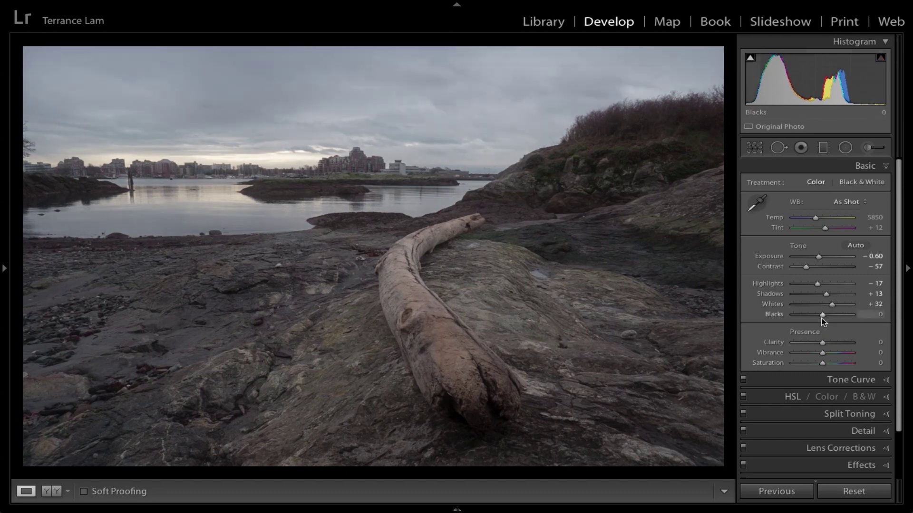
pyautogui.moveTo(821, 317)
pyautogui.mouseDown()
pyautogui.moveTo(805, 320)
pyautogui.moveTo(832, 327)
pyautogui.moveTo(818, 323)
pyautogui.mouseUp()
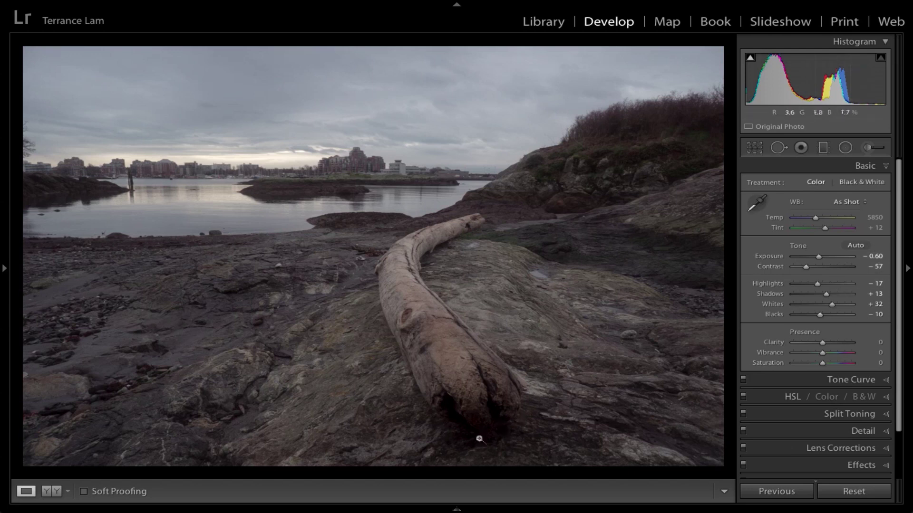
pyautogui.moveTo(830, 295); pyautogui.dragTo(827, 295)
pyautogui.hotkey('ctrl', 'shift', 'r')
pyautogui.hotkey('ctrl', 'z')
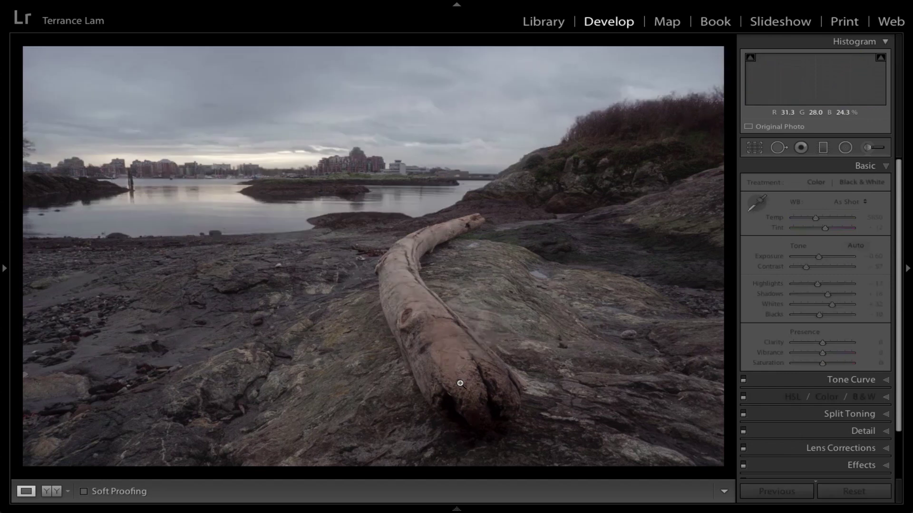
pyautogui.hotkey('ctrl', 'shift', 'r')
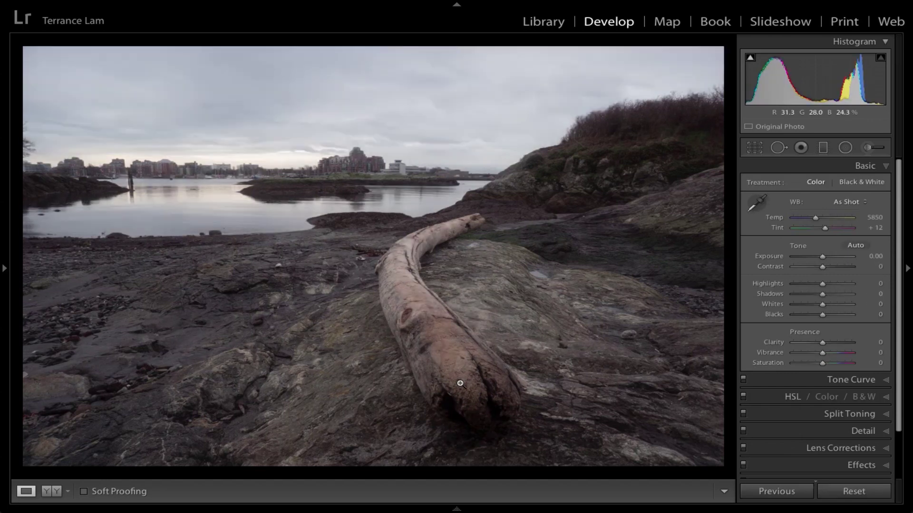
pyautogui.hotkey('ctrl', 'z')
pyautogui.hotkey('ctrl', 'shift', 'r')
pyautogui.hotkey('ctrl', 'z')
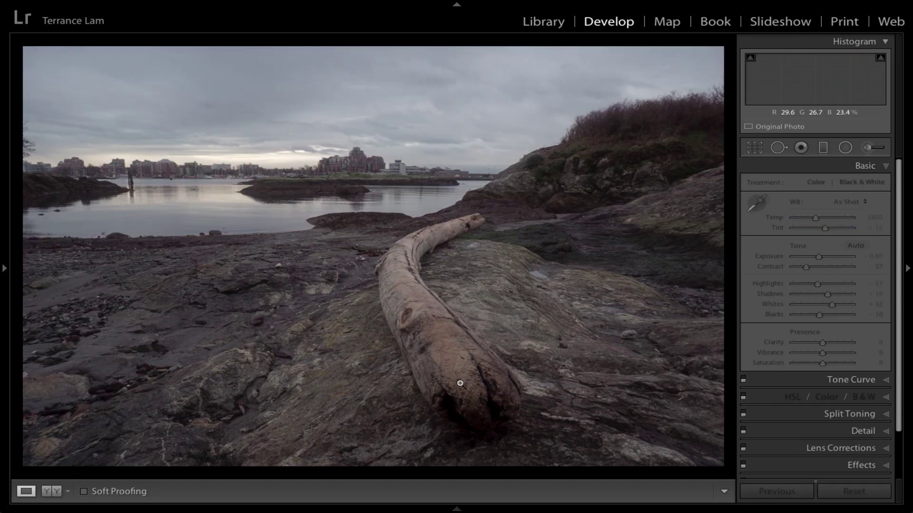
pyautogui.hotkey('ctrl', 'y')
pyautogui.hotkey('ctrl', 'z')
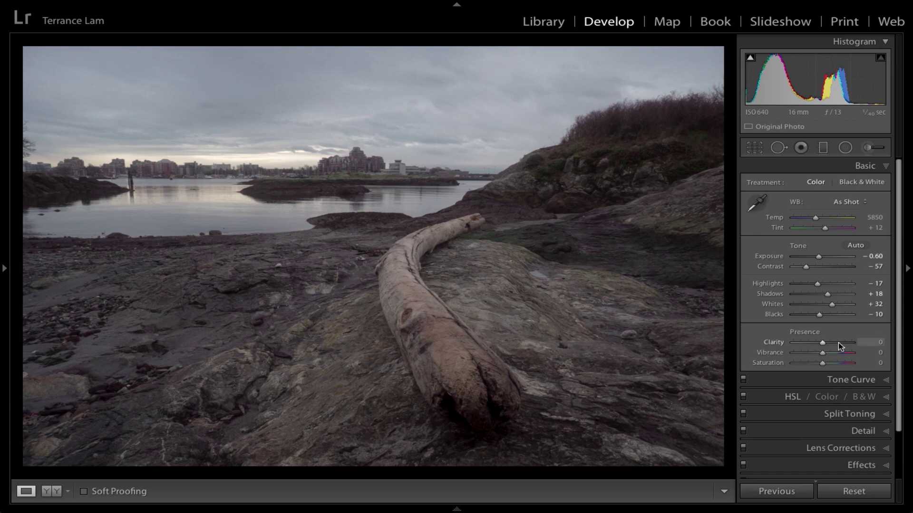
# Boost Clarity and Vibrance, then compare against the unedited photo and undo the reset.
pyautogui.moveTo(822, 343); pyautogui.dragTo(878, 348)
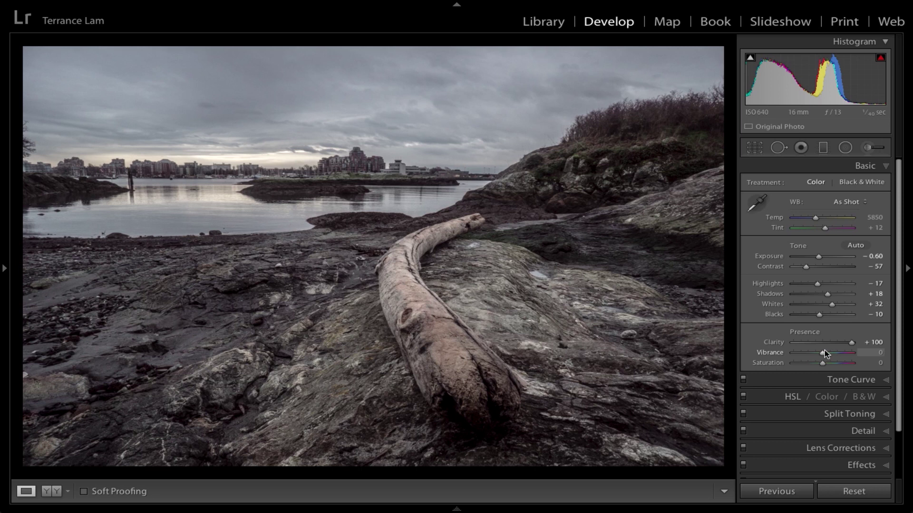
pyautogui.moveTo(824, 357); pyautogui.dragTo(843, 357)
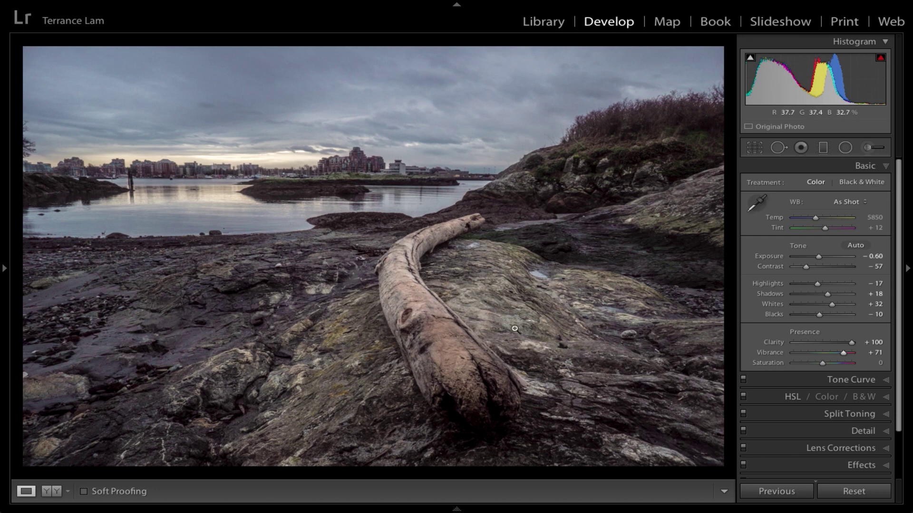
pyautogui.hotkey('ctrl', 'shift', 'r')
pyautogui.hotkey('ctrl', 'z')
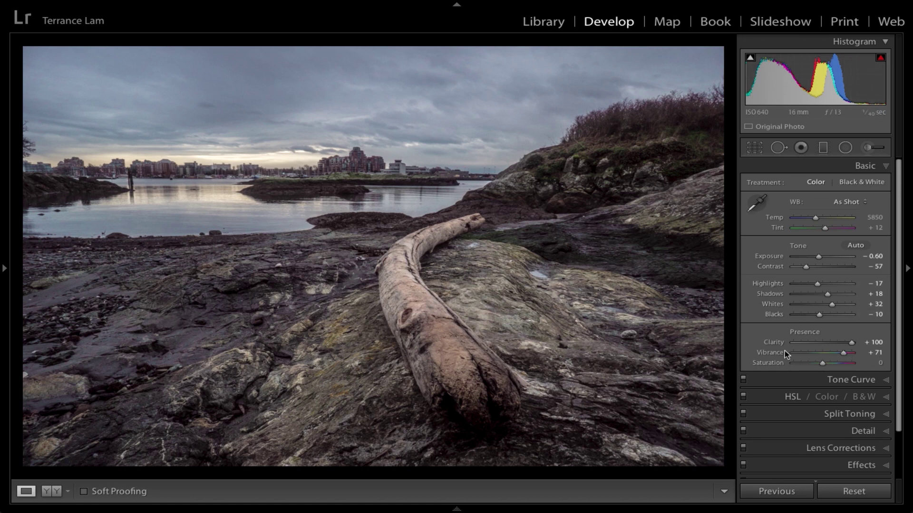
# Settle Clarity at +28 and Vibrance at +61, then expand the Tone Curve panel.
pyautogui.click(830, 342)
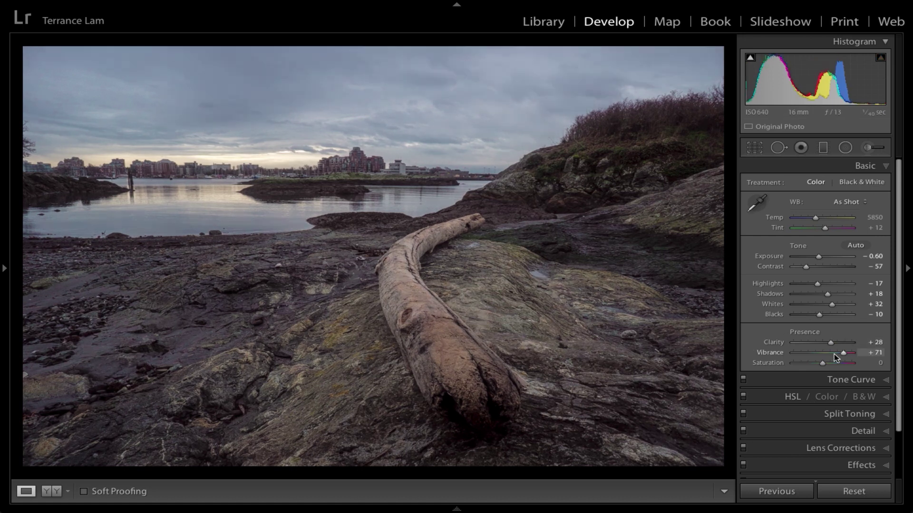
pyautogui.click(834, 353)
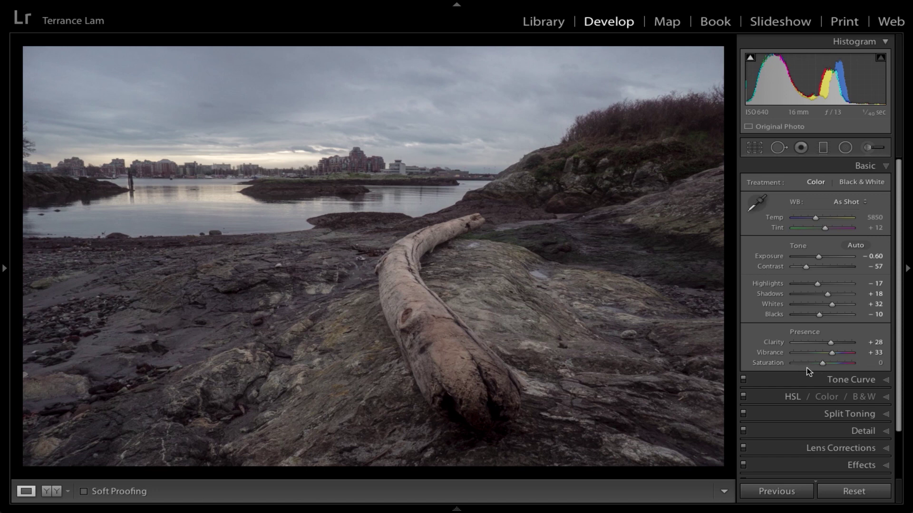
pyautogui.click(844, 355)
pyautogui.moveTo(844, 357); pyautogui.dragTo(837, 357)
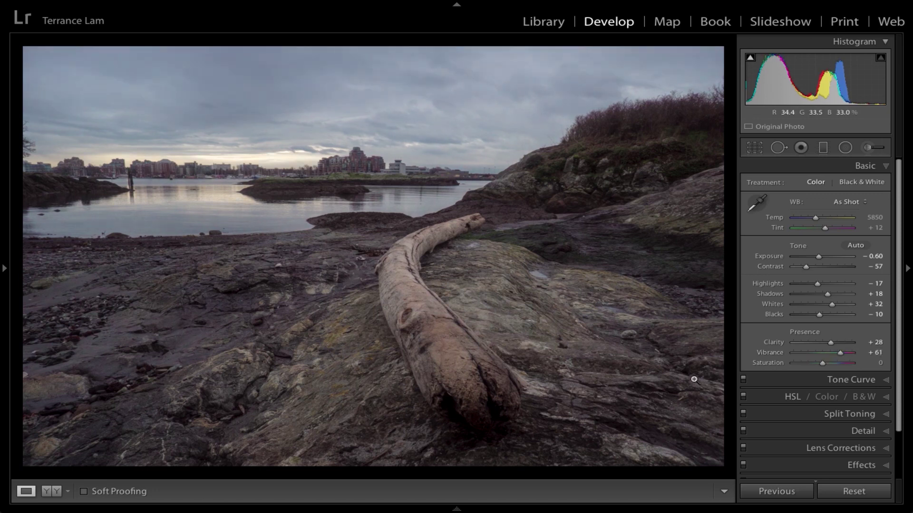
pyautogui.click(851, 380)
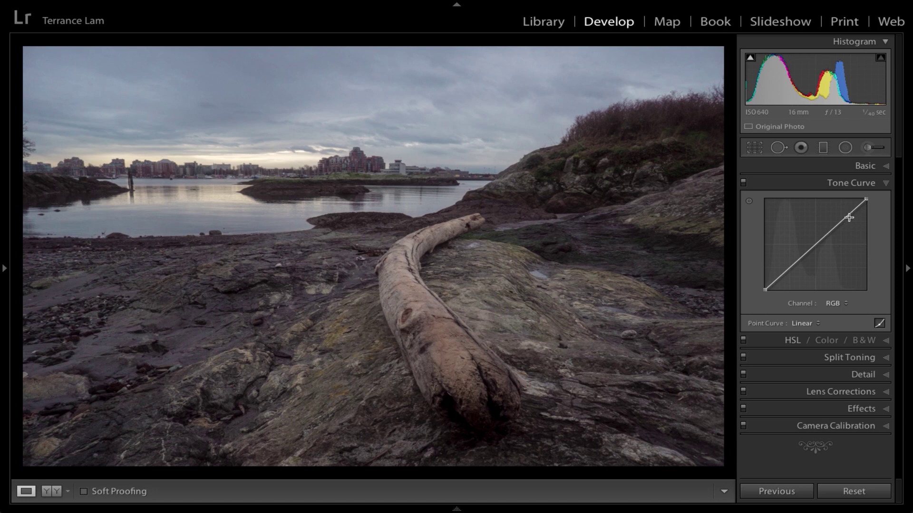
pyautogui.moveTo(849, 217); pyautogui.dragTo(847, 210)
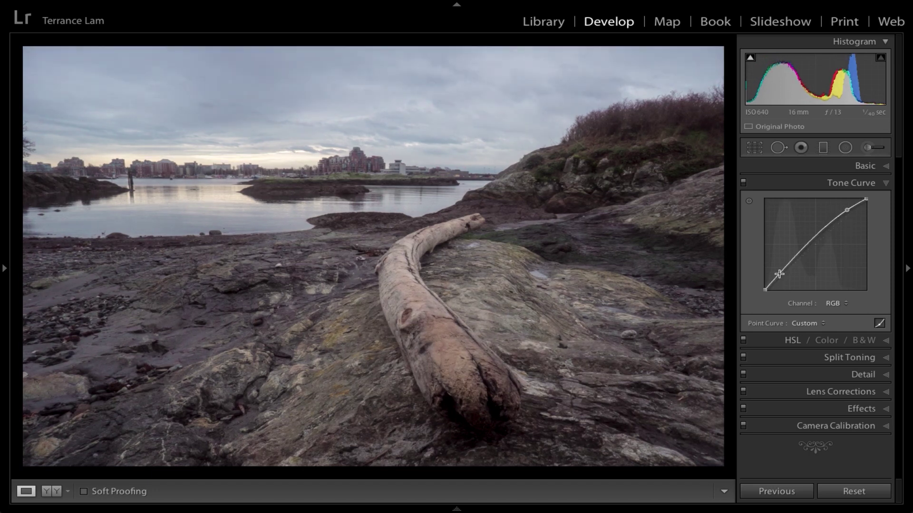
pyautogui.moveTo(780, 275); pyautogui.dragTo(785, 290)
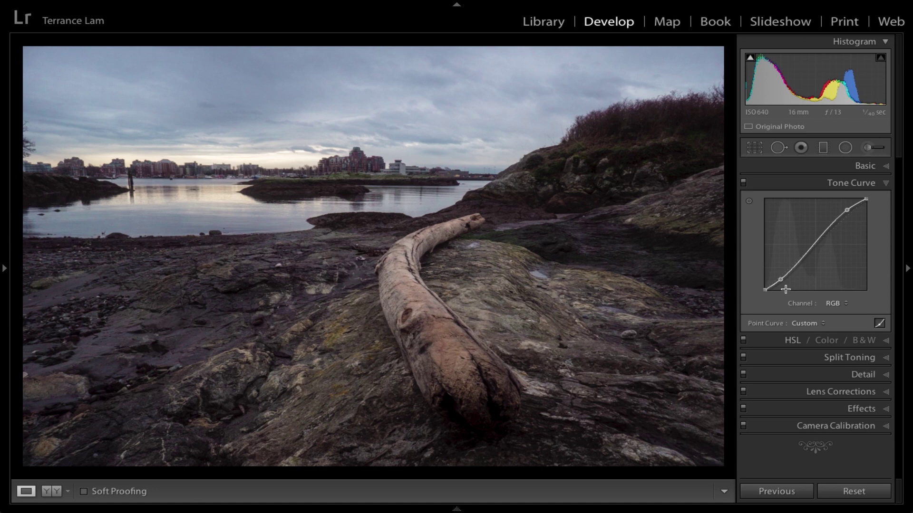
pyautogui.press('shift')
pyautogui.doubleClick(785, 290)
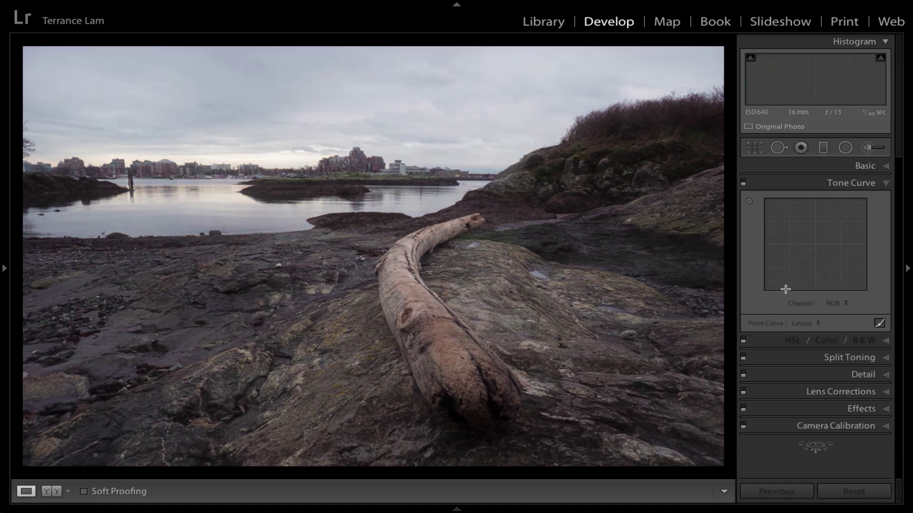
pyautogui.hotkey('ctrl', 'z')
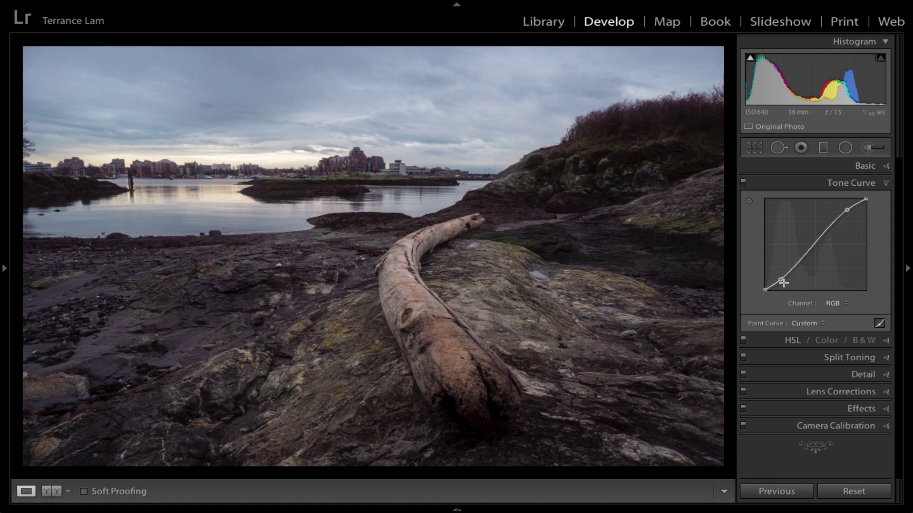
pyautogui.click(782, 283)
pyautogui.moveTo(782, 283); pyautogui.dragTo(769, 307)
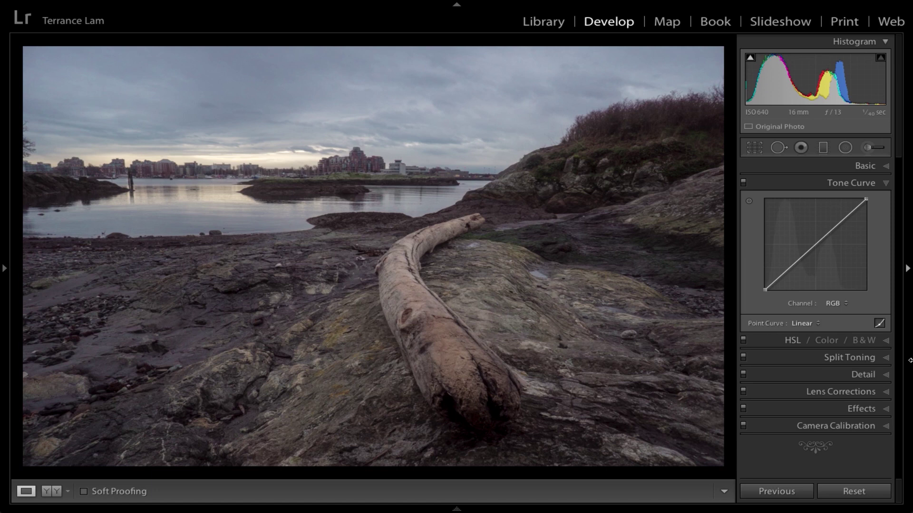
# Convert the photo to B&W and set the mix to Red -21, Orange +24, Blue -1.
pyautogui.click(862, 339)
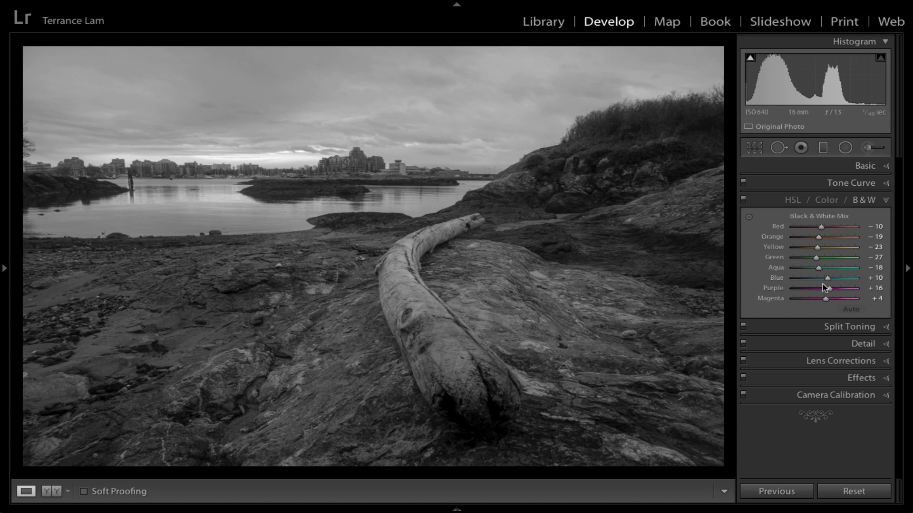
pyautogui.moveTo(826, 278); pyautogui.dragTo(785, 290)
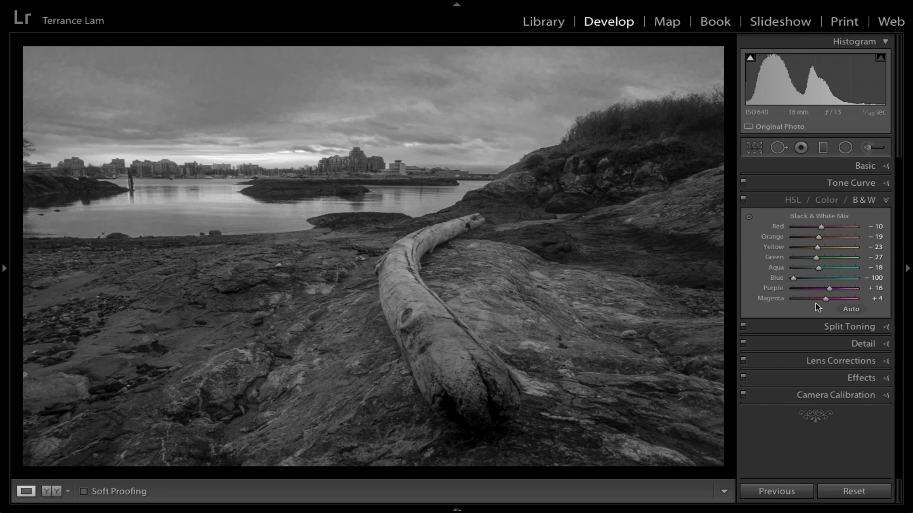
pyautogui.moveTo(794, 278); pyautogui.dragTo(825, 285)
pyautogui.moveTo(820, 238)
pyautogui.mouseDown()
pyautogui.moveTo(831, 239)
pyautogui.moveTo(823, 228)
pyautogui.moveTo(831, 232)
pyautogui.moveTo(814, 232)
pyautogui.moveTo(863, 234)
pyautogui.moveTo(810, 233)
pyautogui.moveTo(835, 235)
pyautogui.moveTo(818, 236)
pyautogui.mouseUp()
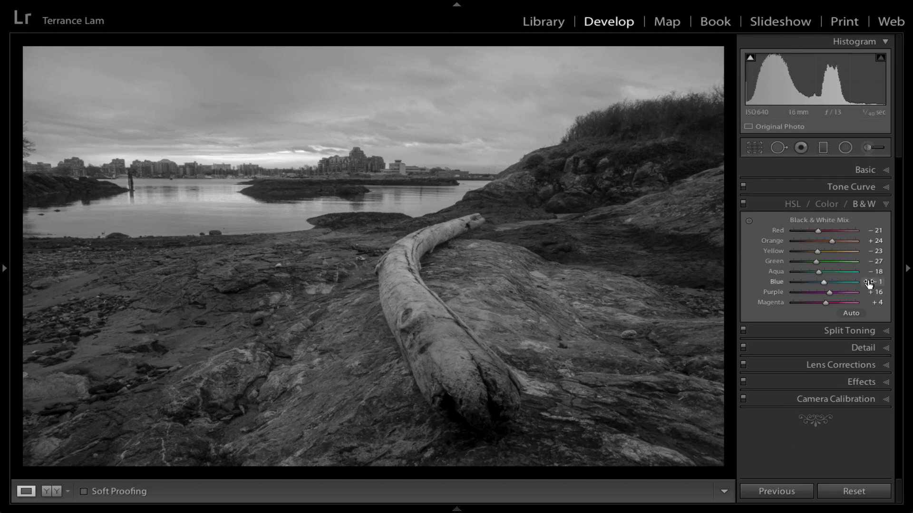
# Expand the Basic panel and set white balance to Temp 5263, Tint +48.
pyautogui.click(845, 165)
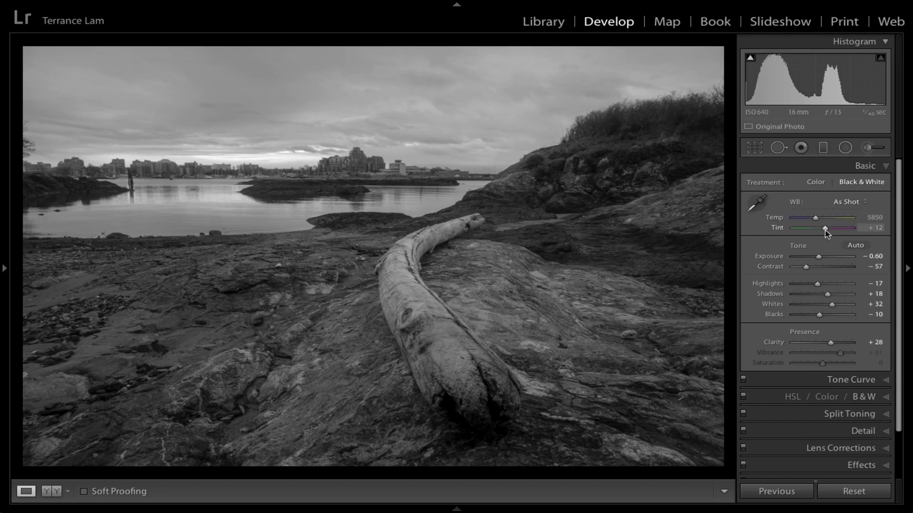
pyautogui.moveTo(825, 230)
pyautogui.mouseDown()
pyautogui.moveTo(787, 232)
pyautogui.moveTo(855, 239)
pyautogui.moveTo(807, 241)
pyautogui.moveTo(831, 245)
pyautogui.moveTo(814, 245)
pyautogui.moveTo(866, 244)
pyautogui.moveTo(811, 244)
pyautogui.moveTo(844, 225)
pyautogui.moveTo(806, 227)
pyautogui.moveTo(832, 232)
pyautogui.mouseUp()
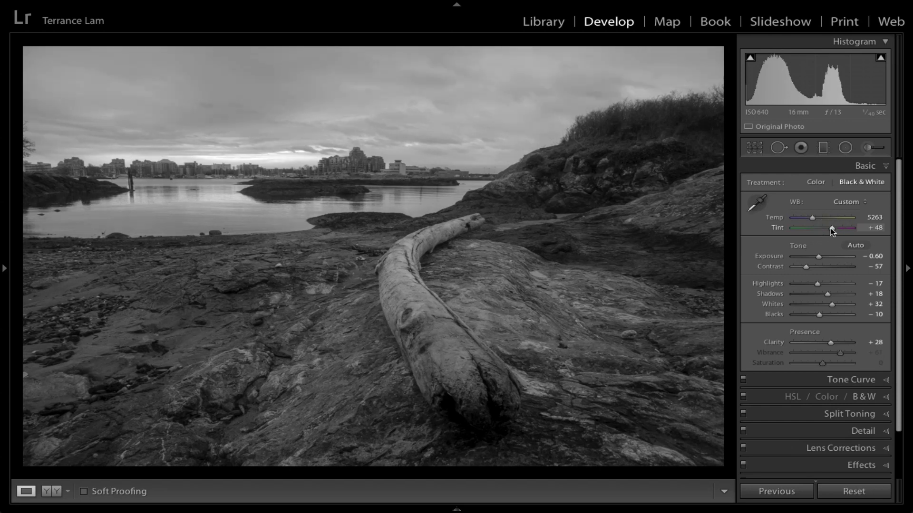
pyautogui.scroll(-3, 841, 413)
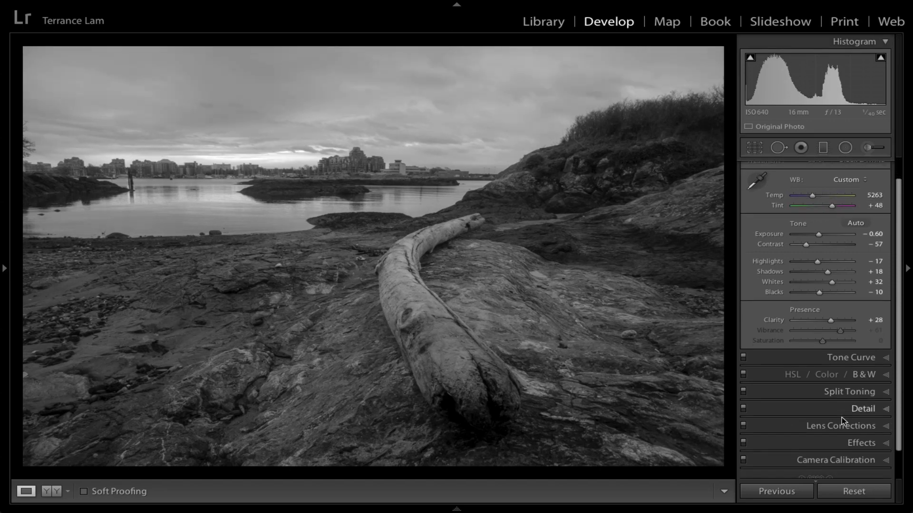
# Add a Highlight Priority post-crop vignette: Amount −31, Midpoint 44, Roundness −23, Feather 72.
pyautogui.click(863, 436)
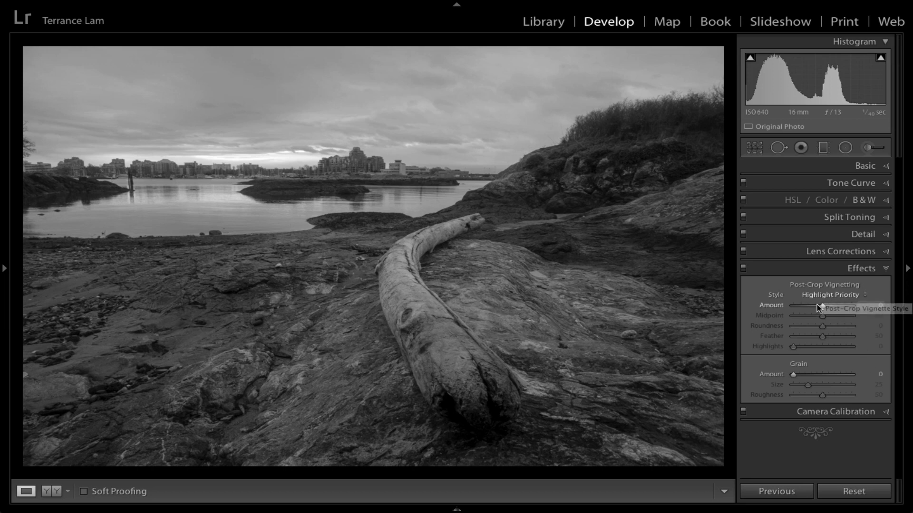
pyautogui.moveTo(817, 305); pyautogui.dragTo(798, 316)
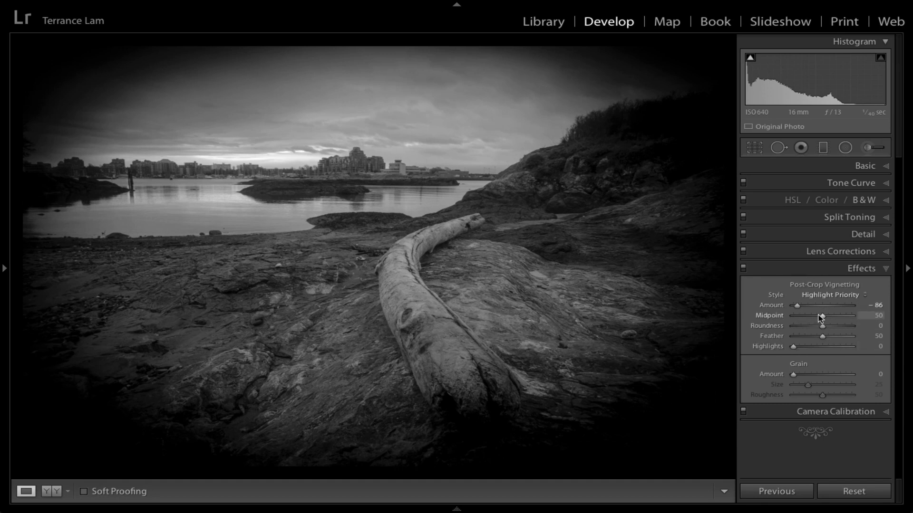
pyautogui.moveTo(822, 317); pyautogui.dragTo(835, 344)
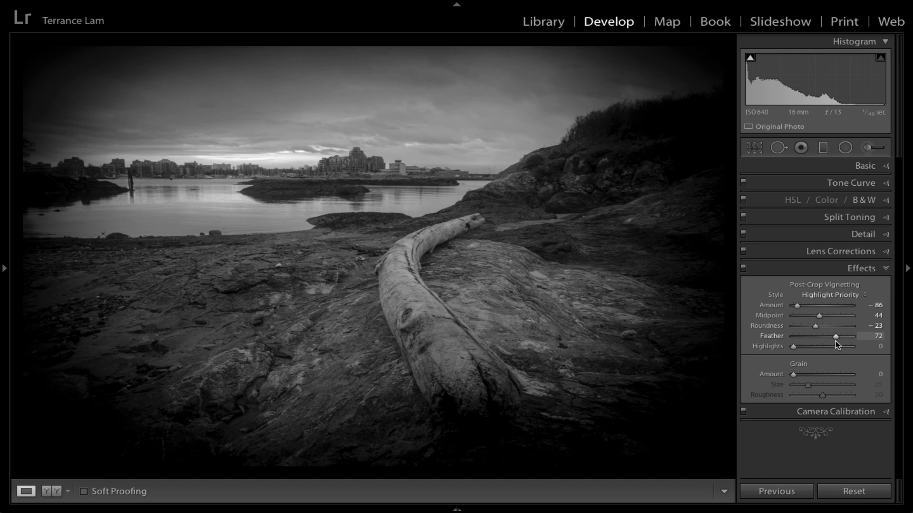
pyautogui.moveTo(804, 305); pyautogui.dragTo(813, 306)
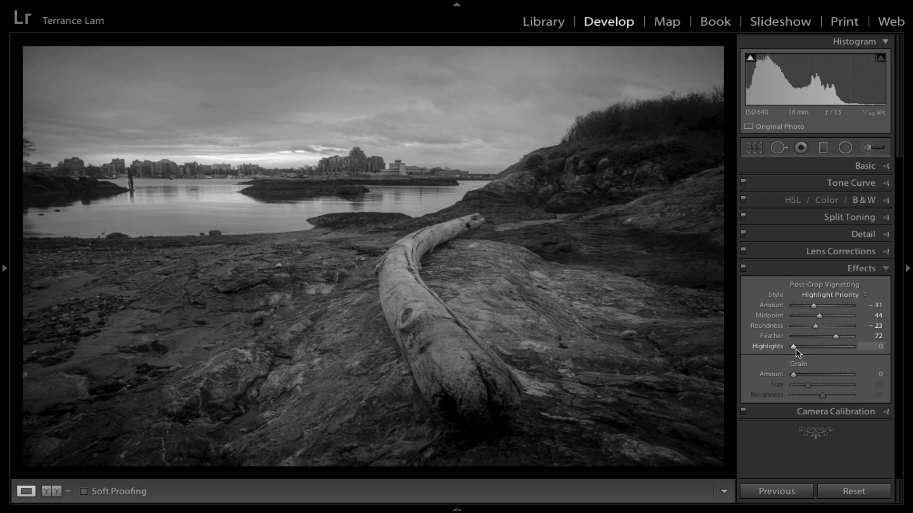
# Set the Post-Crop Vignetting Highlights to 98 so bright edge tones stay bright.
pyautogui.moveTo(794, 348); pyautogui.dragTo(847, 350)
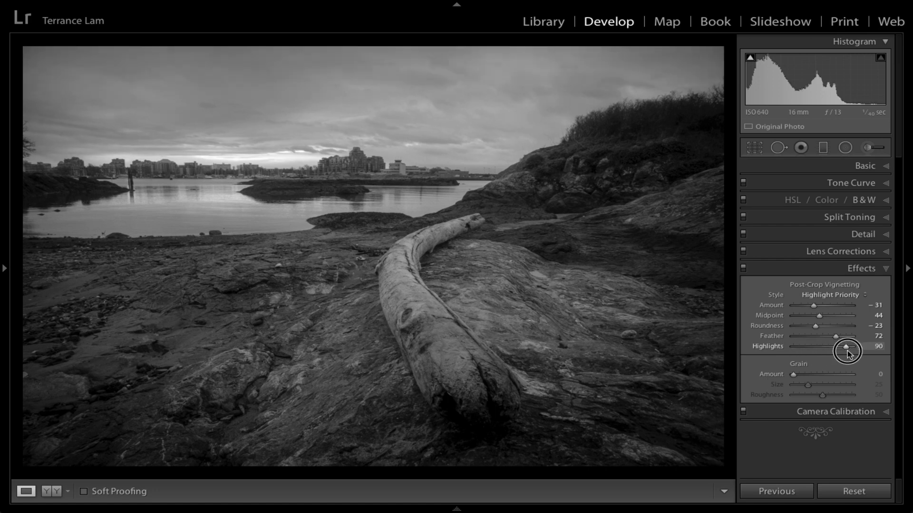
pyautogui.doubleClick(767, 347)
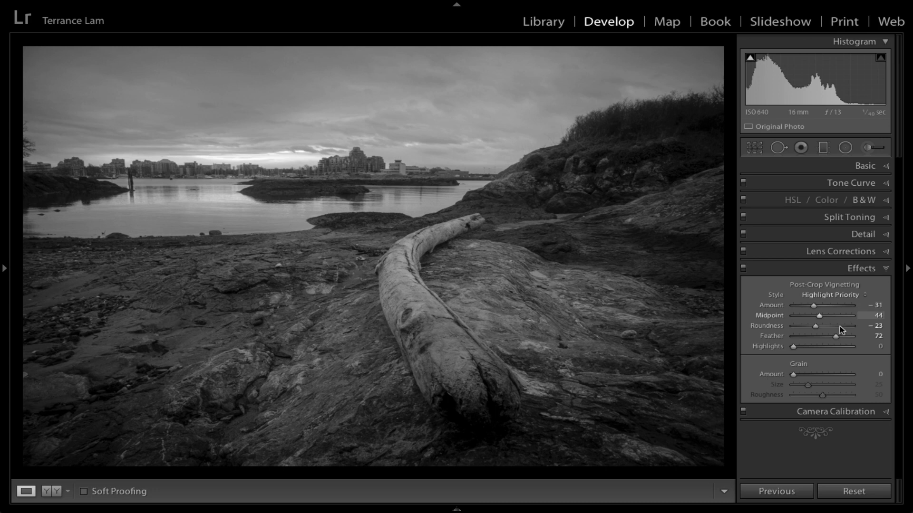
pyautogui.moveTo(794, 349); pyautogui.dragTo(850, 351)
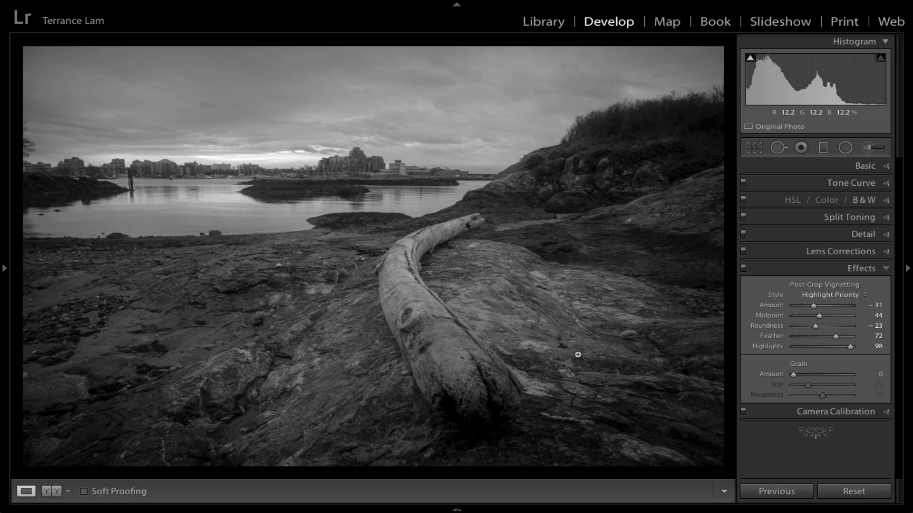
# Compare against the colour original, then set Basic panel Shadows from +18 to +12.
pyautogui.hotkey('ctrl', 'shift', 'r')
pyautogui.hotkey('ctrl', 'z')
pyautogui.hotkey('ctrl', 'shift', 'r')
pyautogui.hotkey('ctrl', 'z')
pyautogui.click(874, 168)
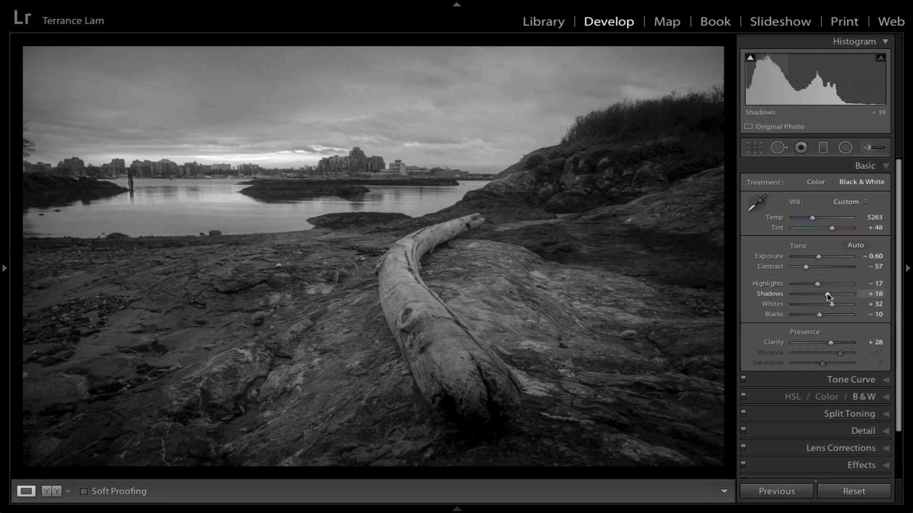
pyautogui.moveTo(827, 296)
pyautogui.mouseDown()
pyautogui.moveTo(837, 296)
pyautogui.moveTo(816, 298)
pyautogui.moveTo(826, 298)
pyautogui.mouseUp()
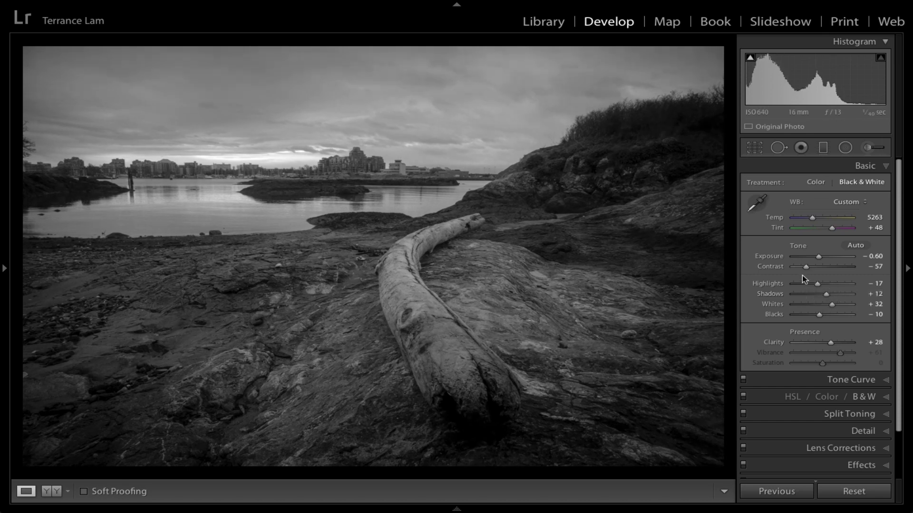